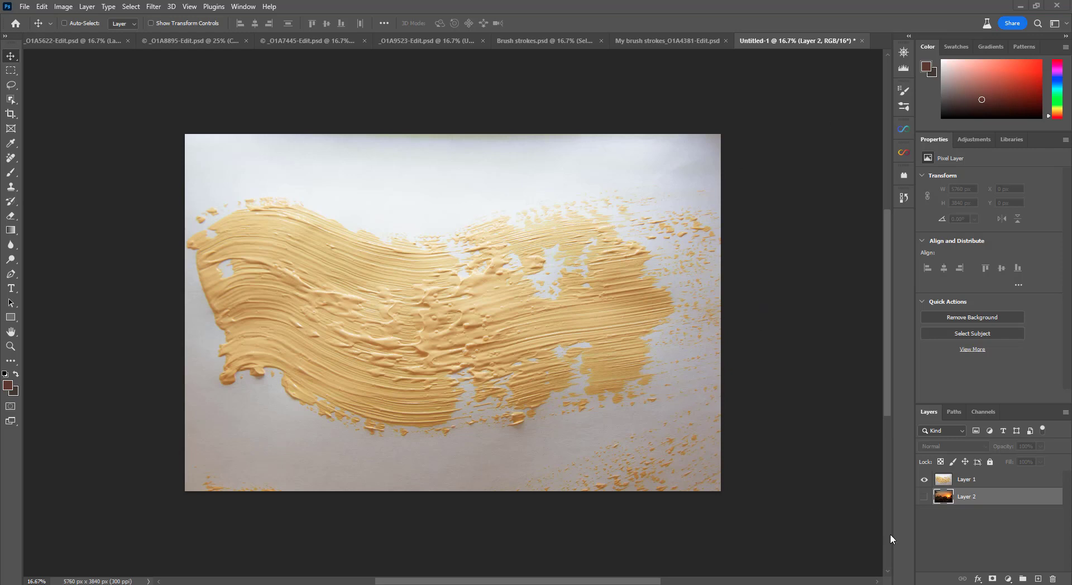
- Show Layer 2, compare it by toggling the paint-texture Layer 1 off and on, and make Layer 1 active
click(924, 497)
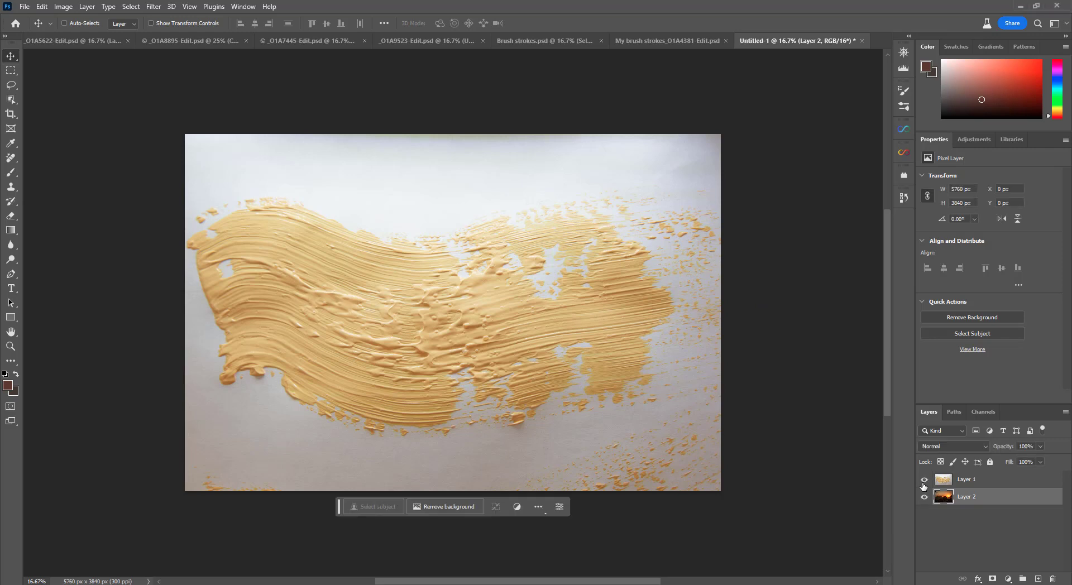
click(925, 479)
click(925, 481)
click(947, 482)
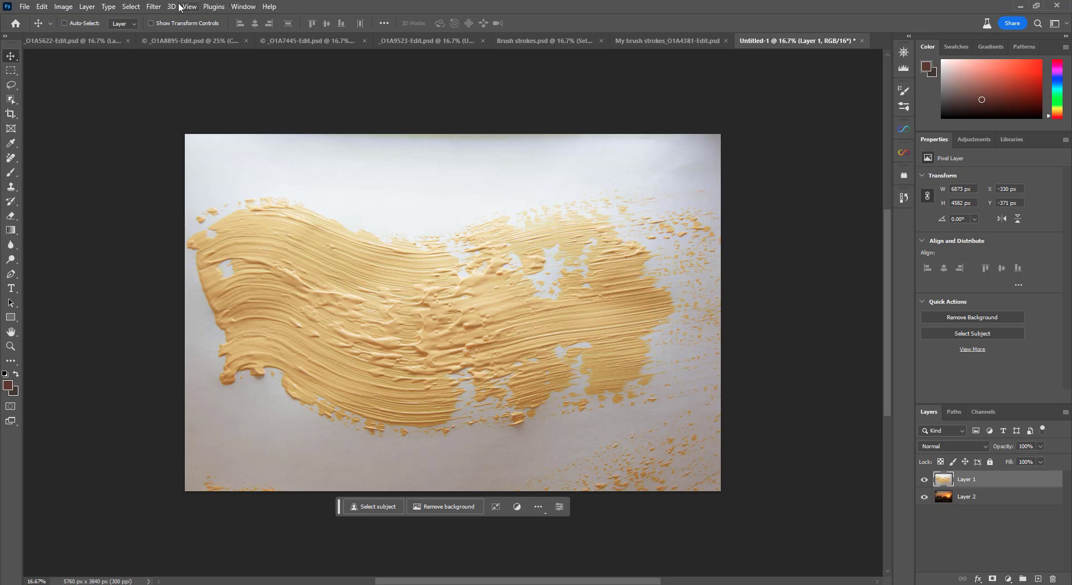
- Start a Color Range selection on Layer 1 and sample the golden paint colour at several spots of the brush stroke
click(132, 6)
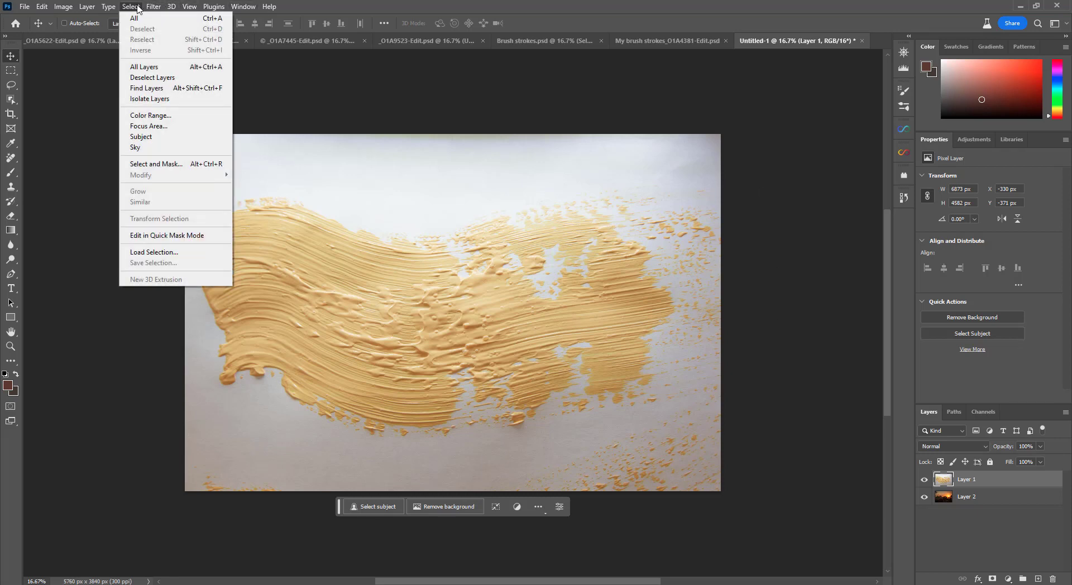
click(156, 114)
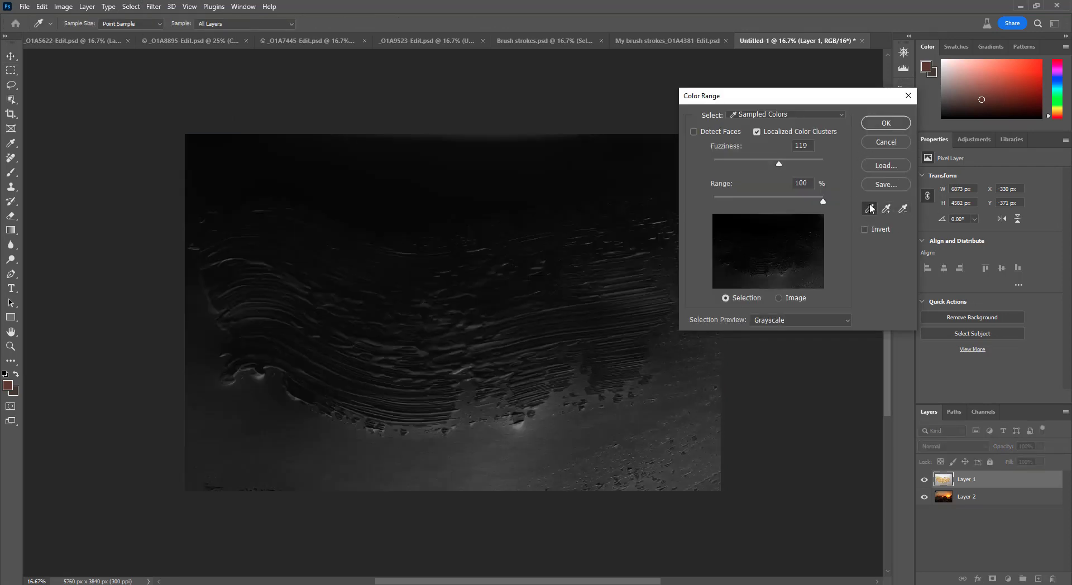
click(526, 288)
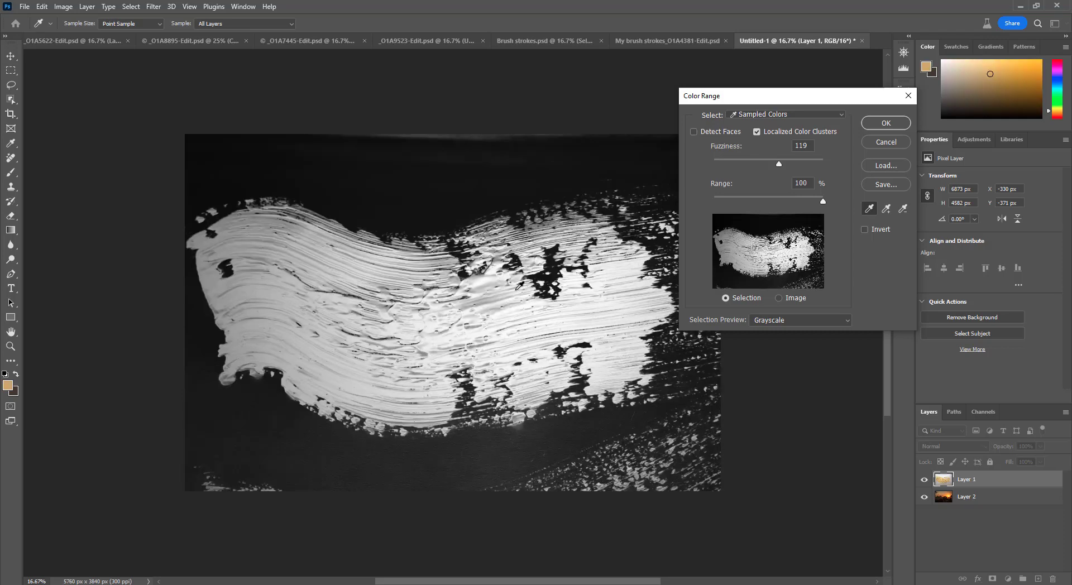
click(483, 279)
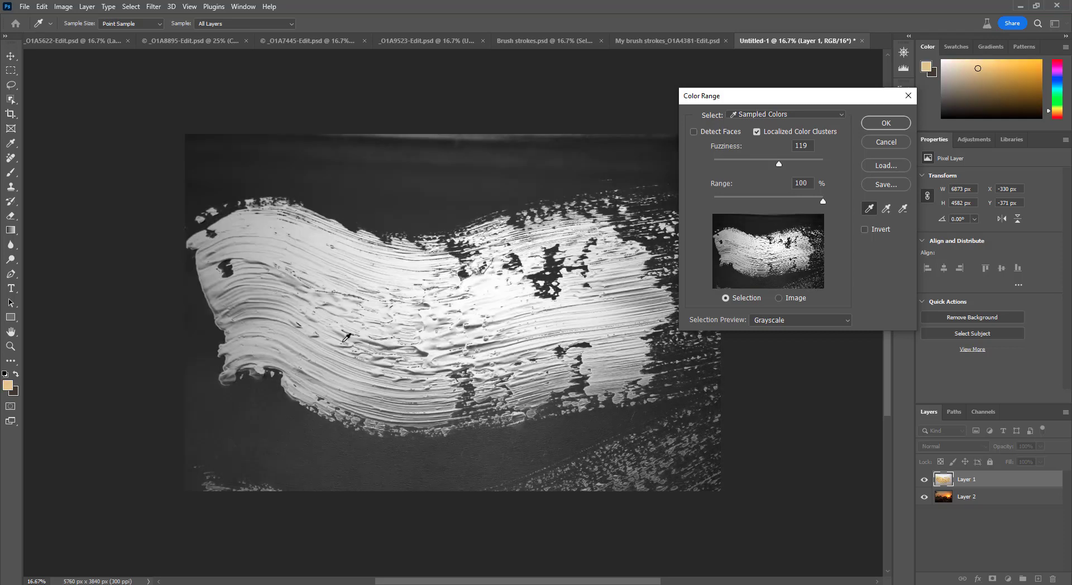
click(542, 341)
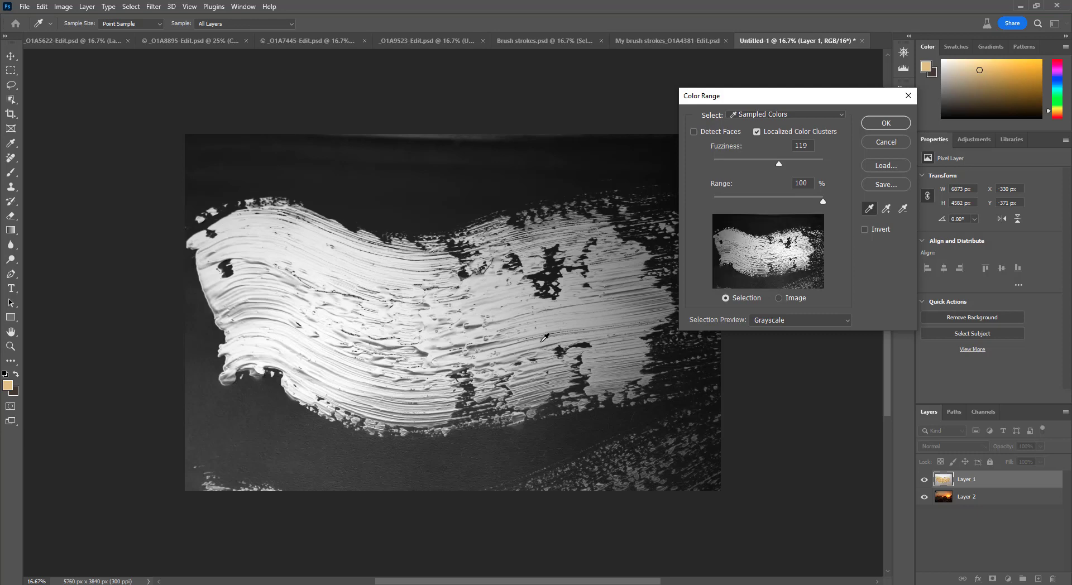
click(394, 270)
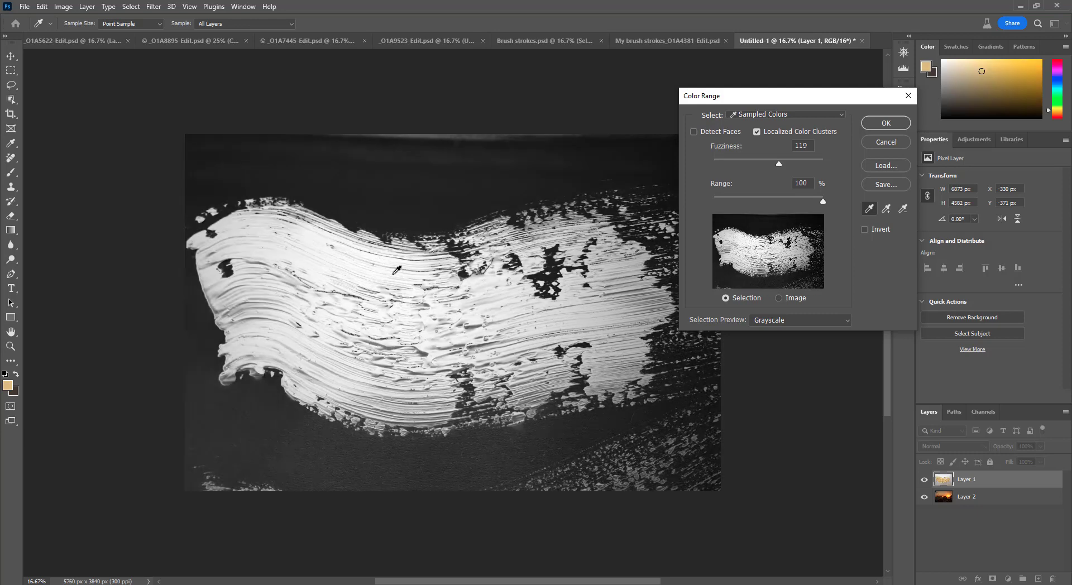
click(425, 344)
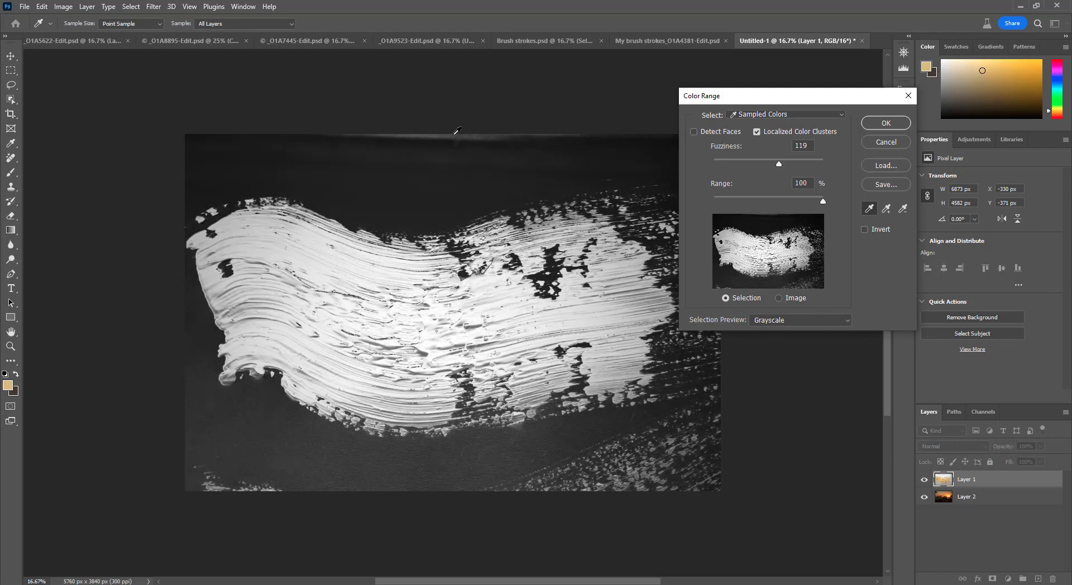
click(377, 370)
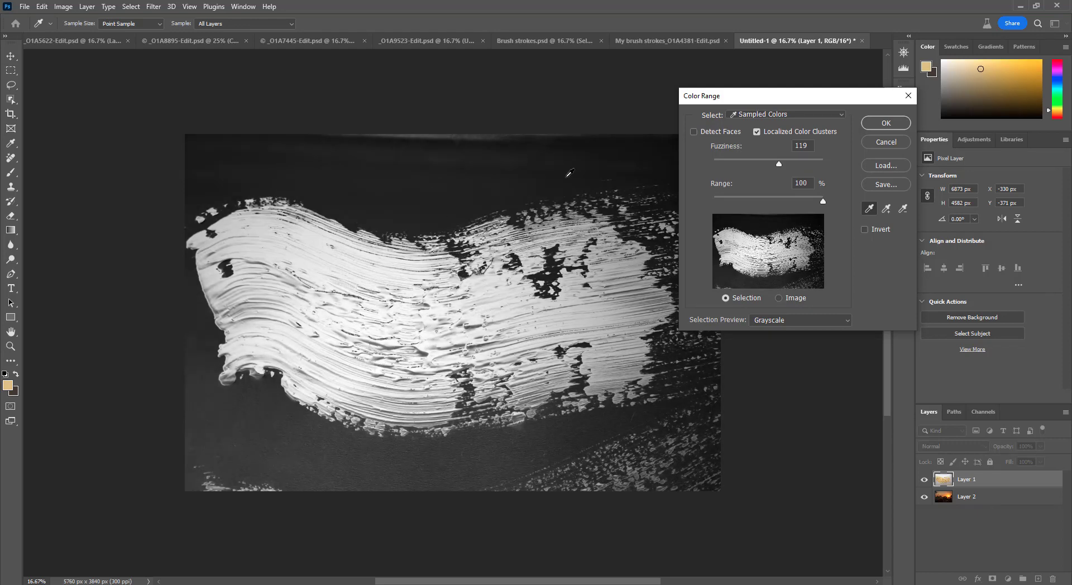
- Set the Color Range fuzziness to 87, keep the range at 100%, and create the selection
mouse_move(780, 166)
mouse_down()
mouse_move(742, 166)
mouse_move(772, 166)
mouse_move(761, 166)
mouse_up()
click(824, 203)
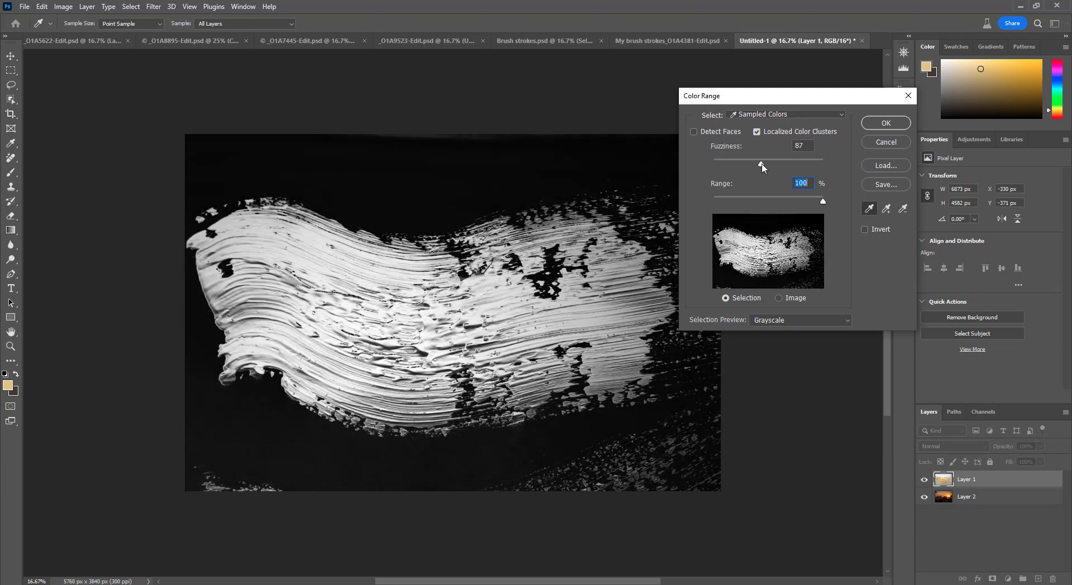
drag(763, 167, 763, 167)
click(886, 123)
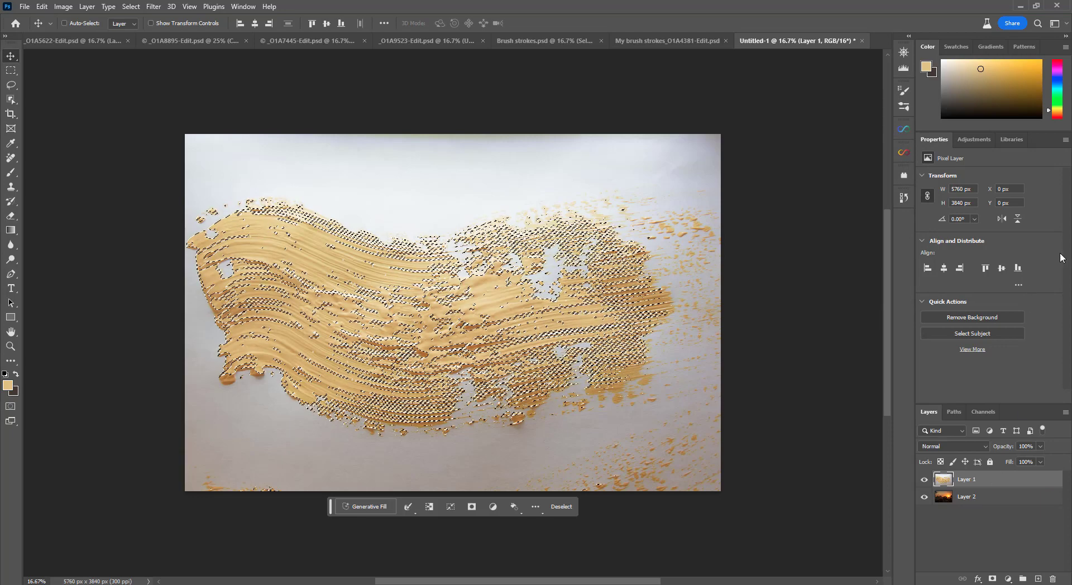
- Add a layer mask to the sunset photo on Layer 2 from the selection and hide Layer 1
click(941, 498)
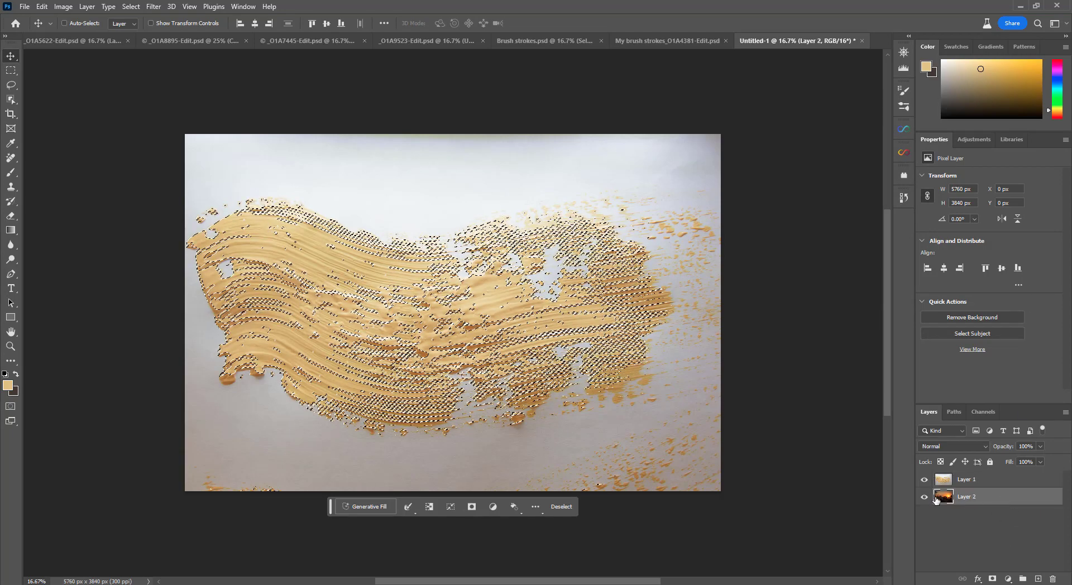
click(993, 580)
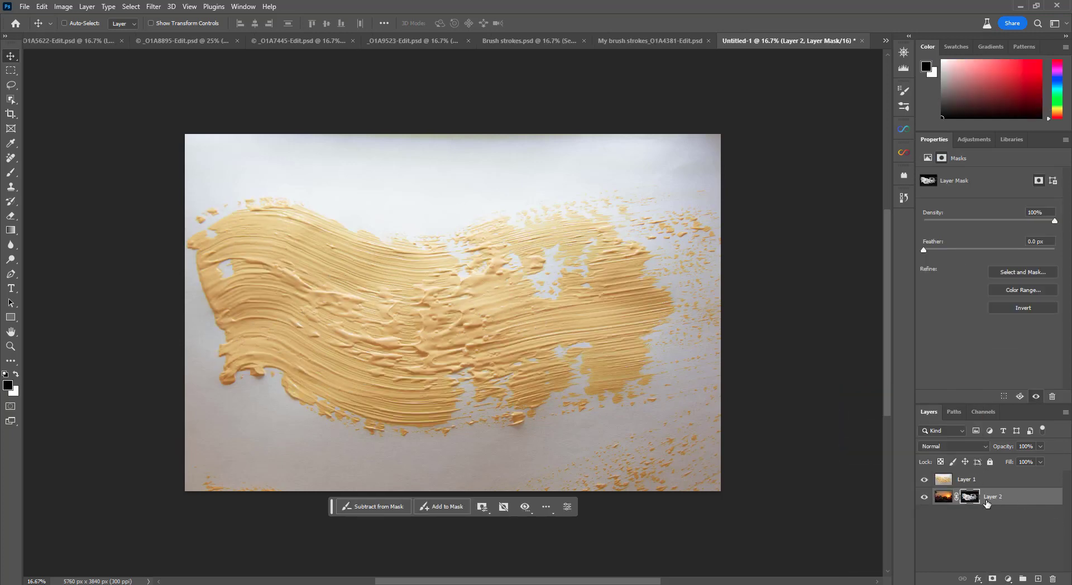
click(925, 480)
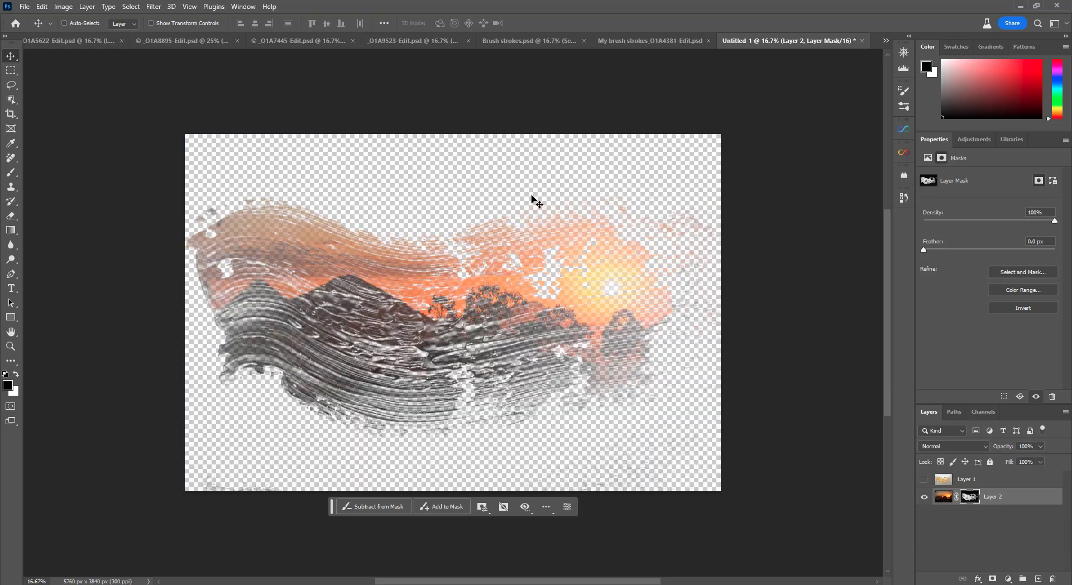
- Add a white (ffffff) Solid Color fill layer and move it below Layer 2
click(1009, 581)
click(1012, 391)
mouse_move(757, 157)
mouse_down()
mouse_move(701, 129)
mouse_move(673, 91)
mouse_up()
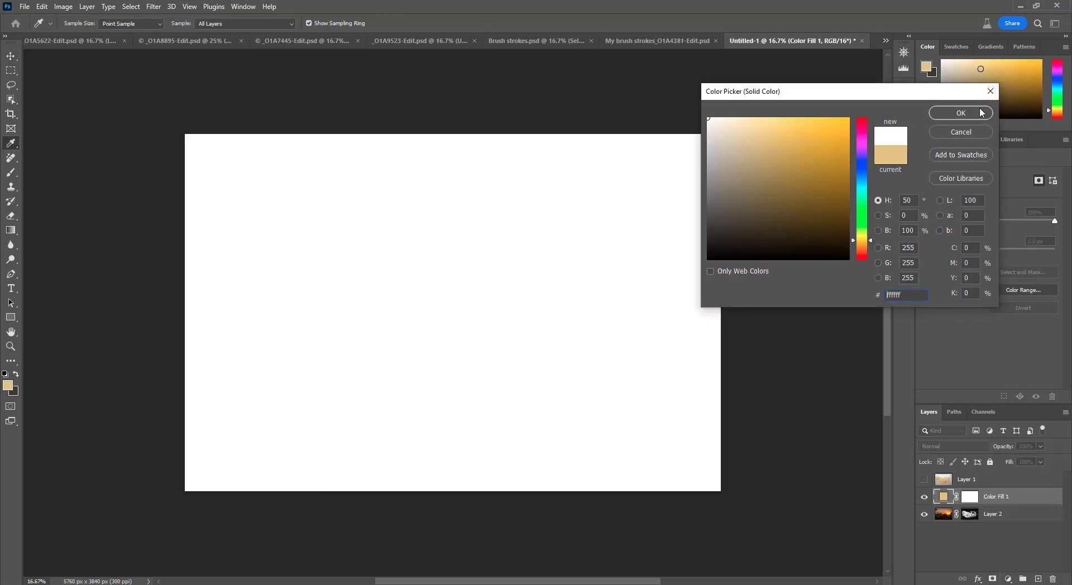
drag(769, 167, 663, 81)
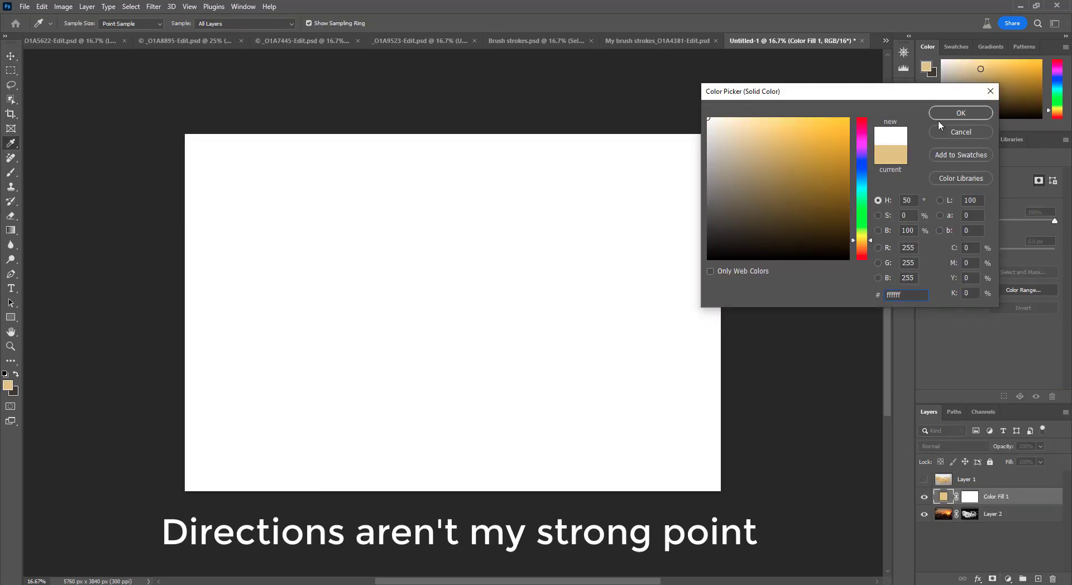
click(961, 113)
drag(997, 496, 997, 523)
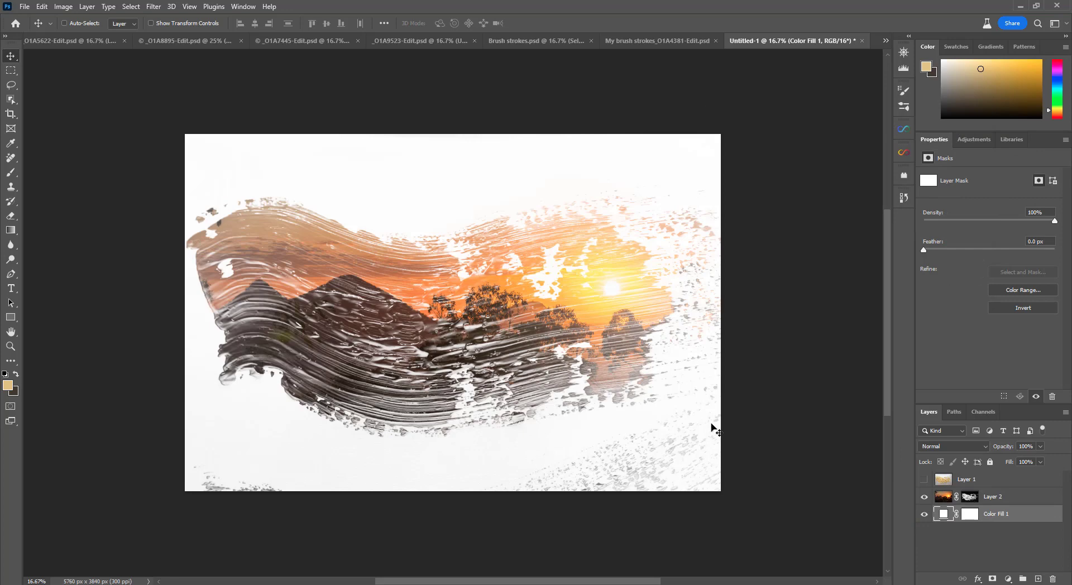
- Paint black on Layer 2's mask to remove the specks below the stroke, and reduce the brush size to 200
click(970, 497)
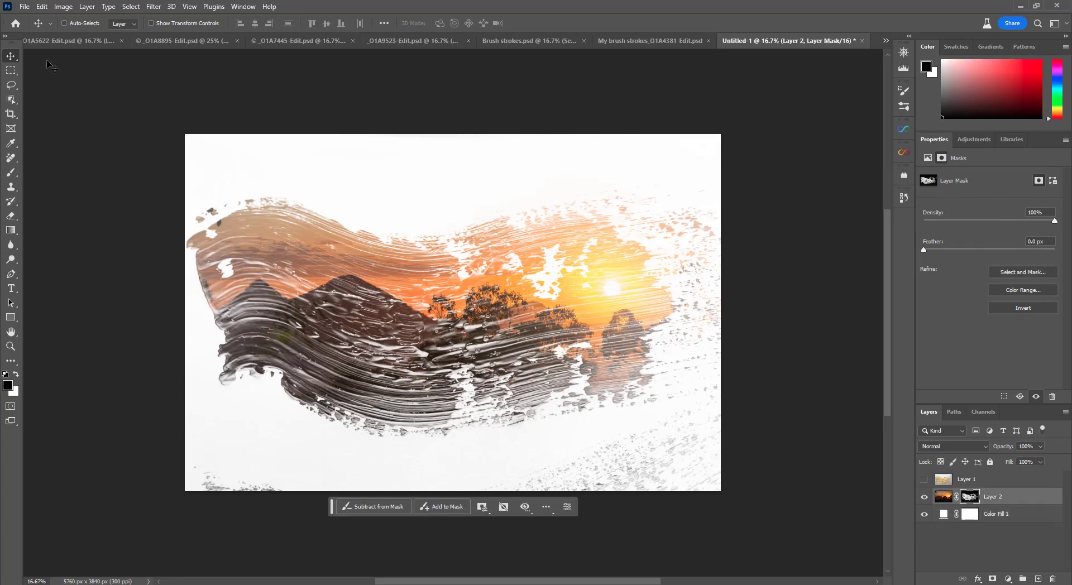
key(b)
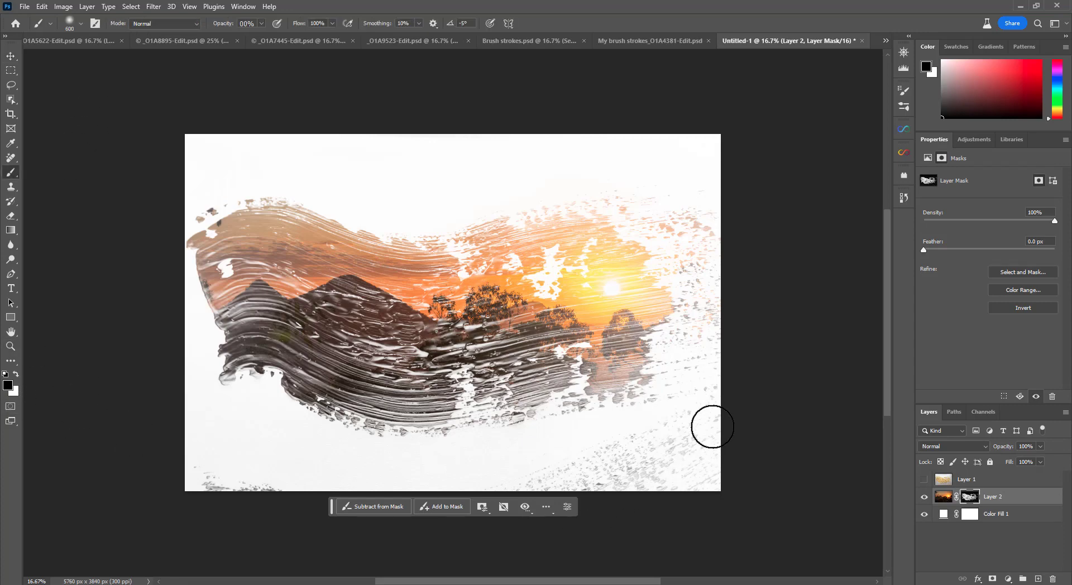
mouse_move(611, 454)
mouse_down()
mouse_move(594, 473)
mouse_move(284, 495)
mouse_move(158, 462)
mouse_up()
mouse_move(591, 504)
mouse_down()
mouse_move(744, 464)
mouse_move(681, 463)
mouse_move(709, 443)
mouse_up()
key(bracketleft)
key(bracketleft)
key(bracketleft)
key(bracketleft)
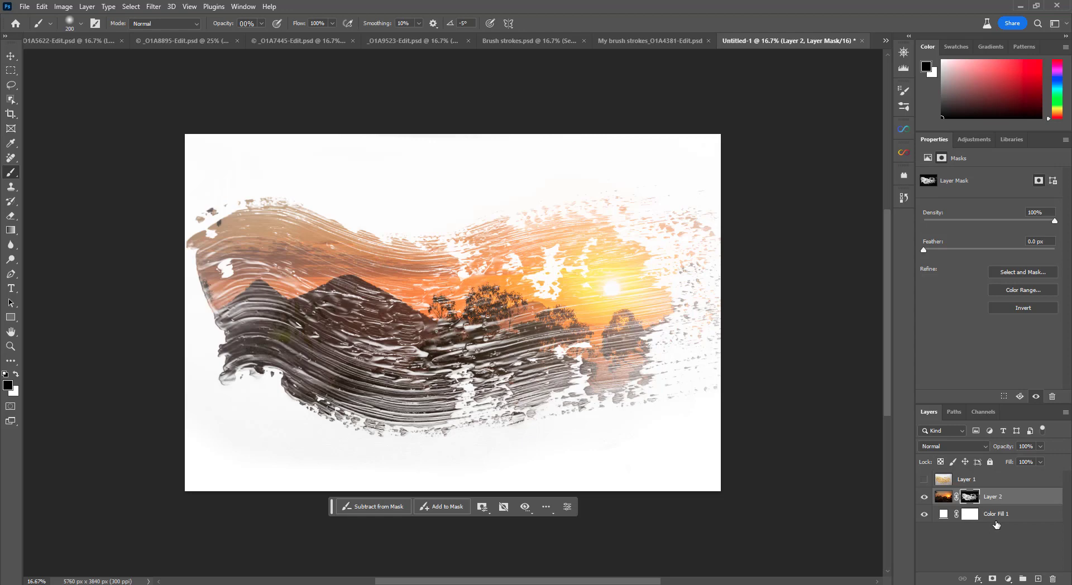
- Add a Levels adjustment above Layer 2 with shadow input 25 and midtones 0.83
click(1008, 579)
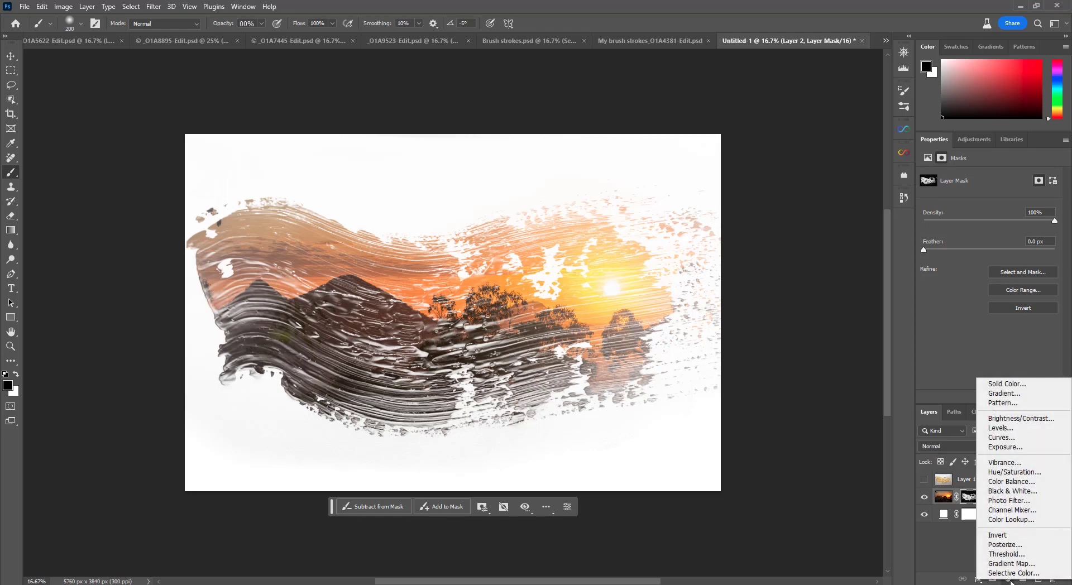
click(1001, 427)
drag(940, 257, 1013, 258)
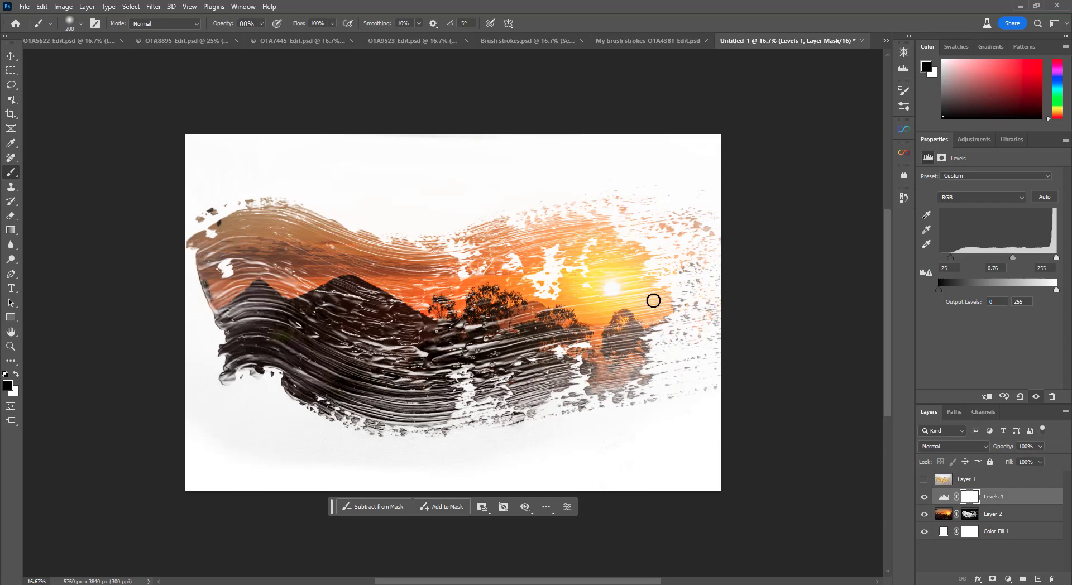
drag(1055, 258, 1010, 257)
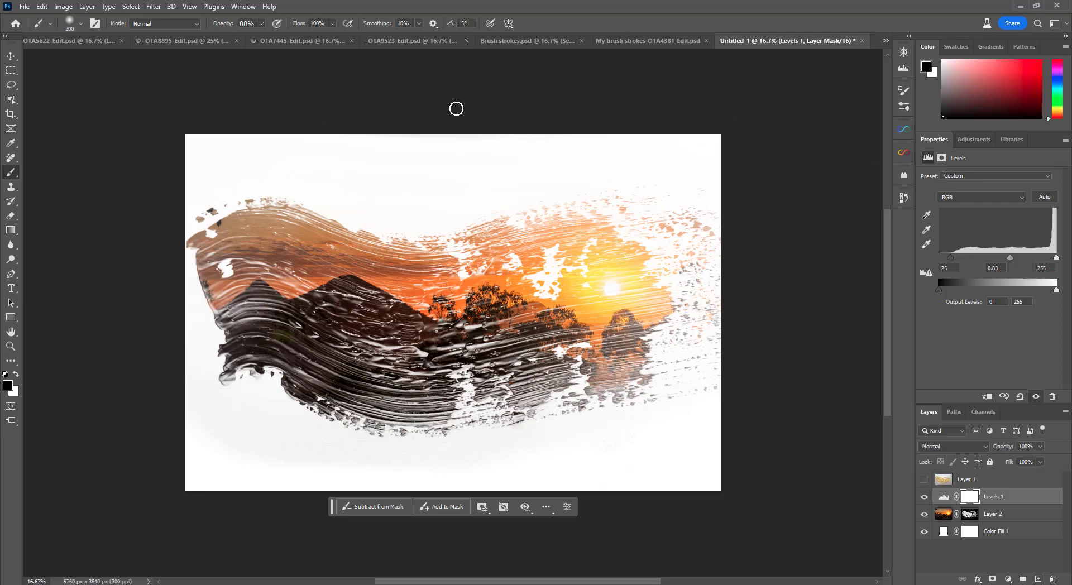
- Add a new empty layer directly above the Color Fill 1 layer
click(1020, 532)
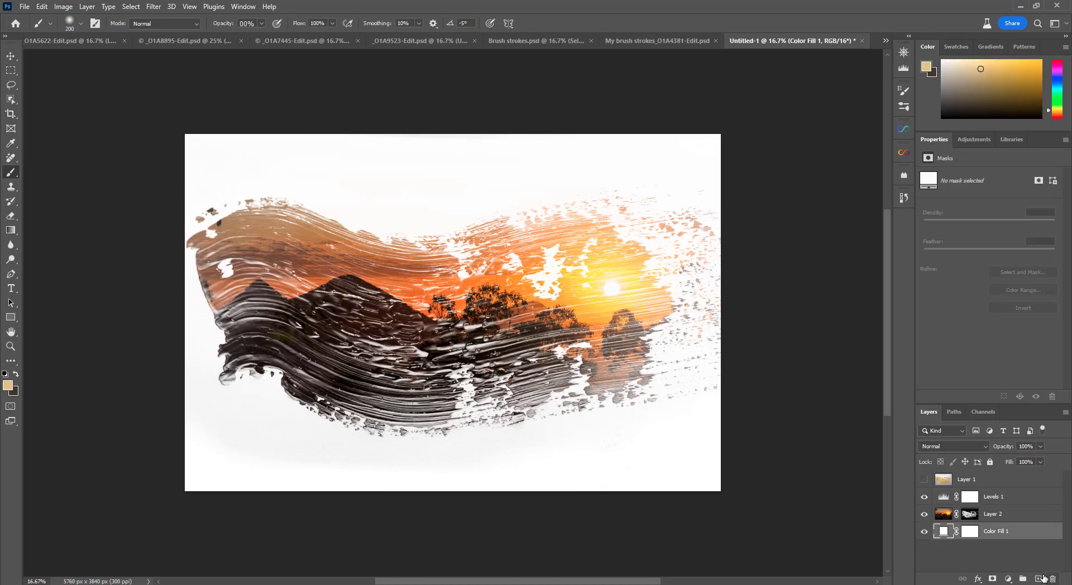
click(1038, 580)
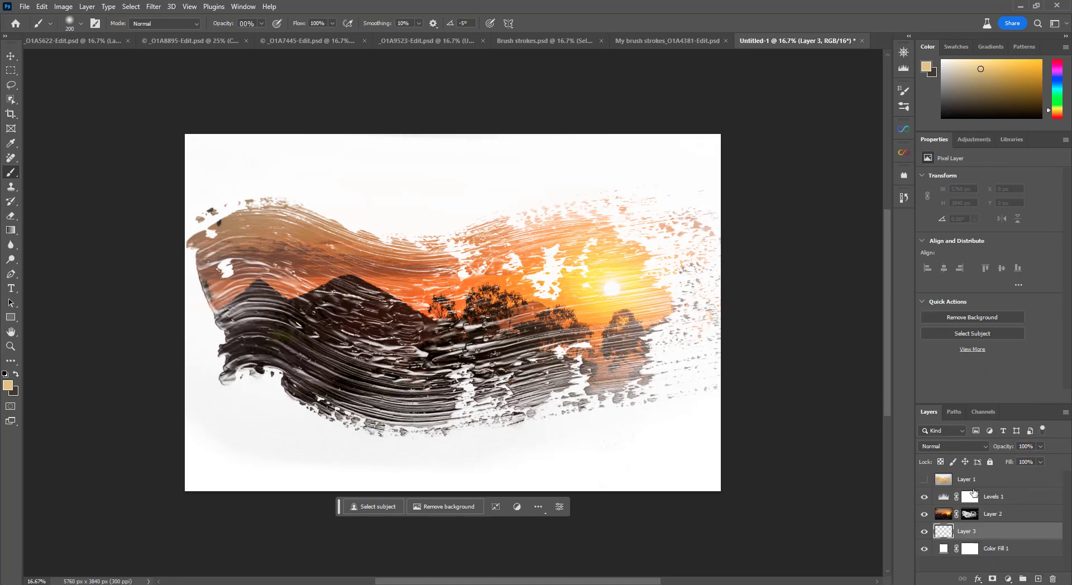
click(154, 6)
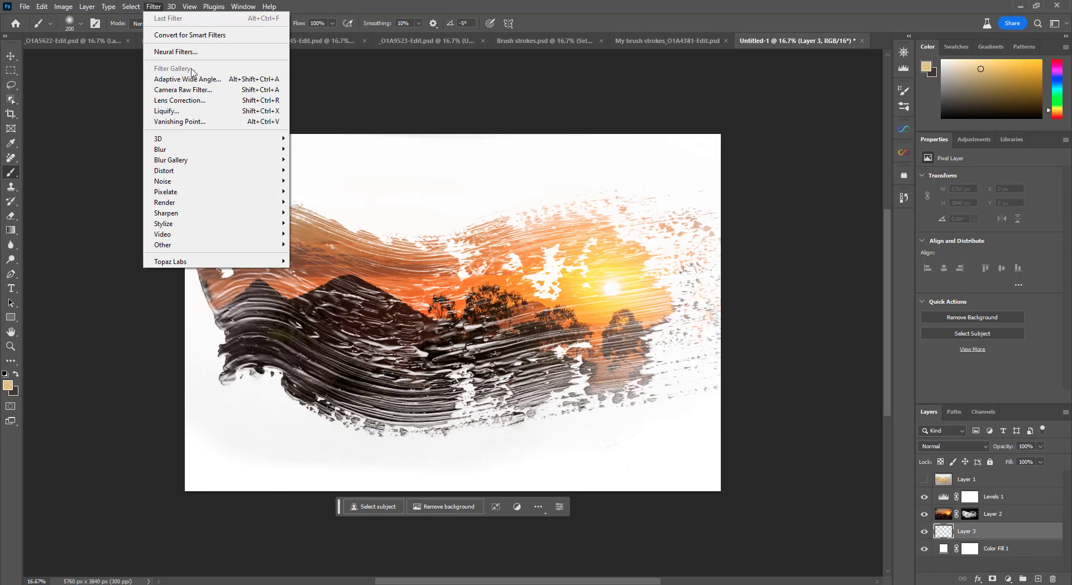
click(362, 5)
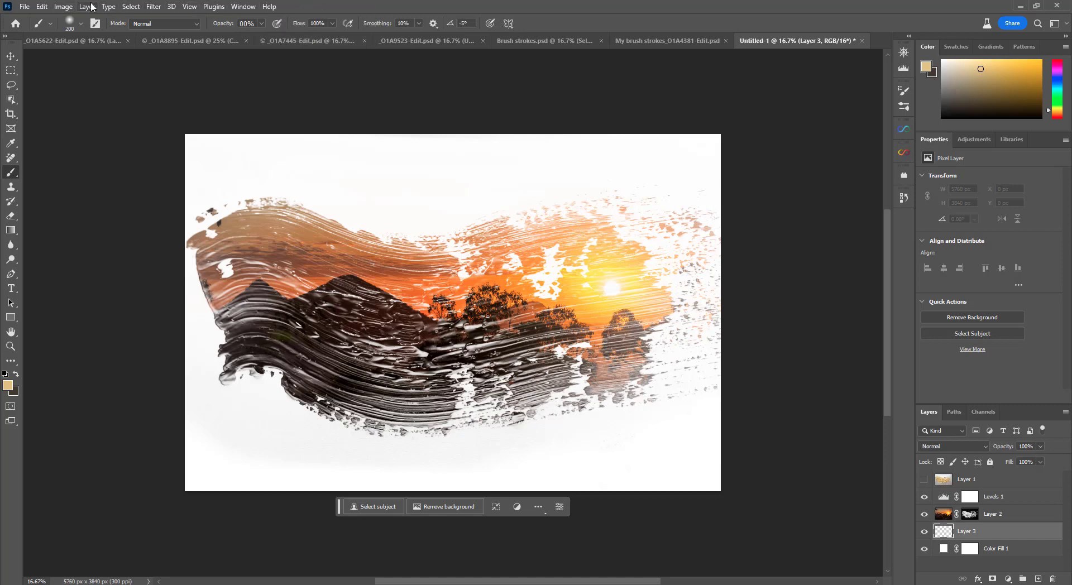
- Convert the document's colour depth to 8 Bits/Channel
click(64, 6)
mouse_move(67, 18)
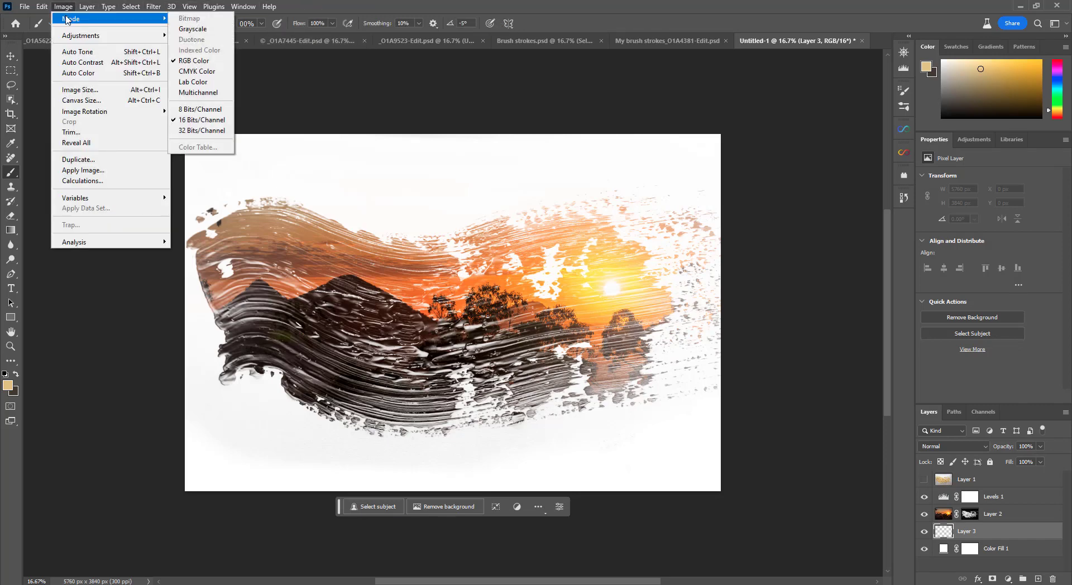
click(202, 110)
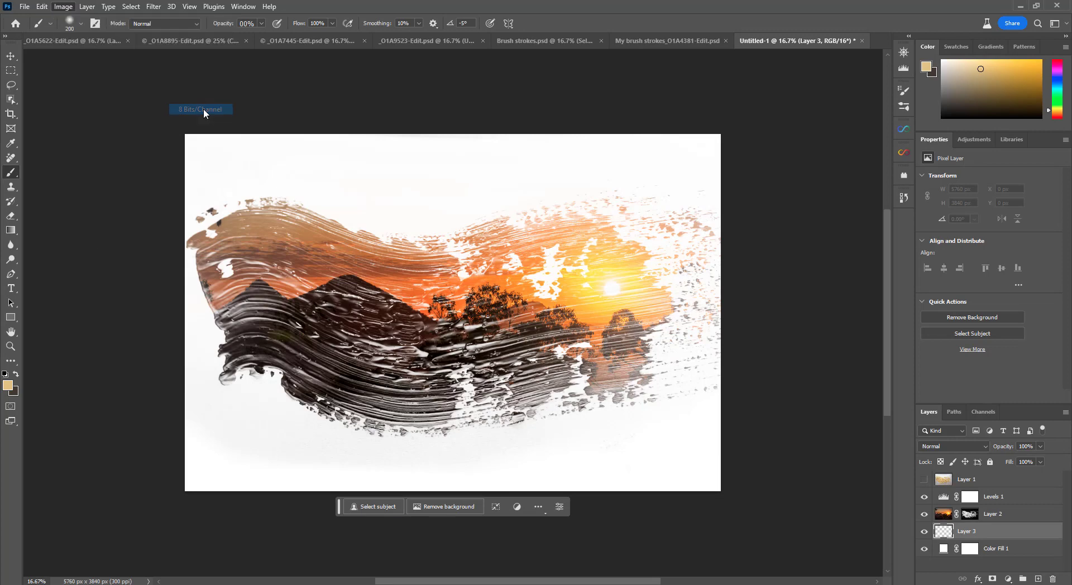
- Try to open the Filter Gallery on the empty Layer 3
click(151, 7)
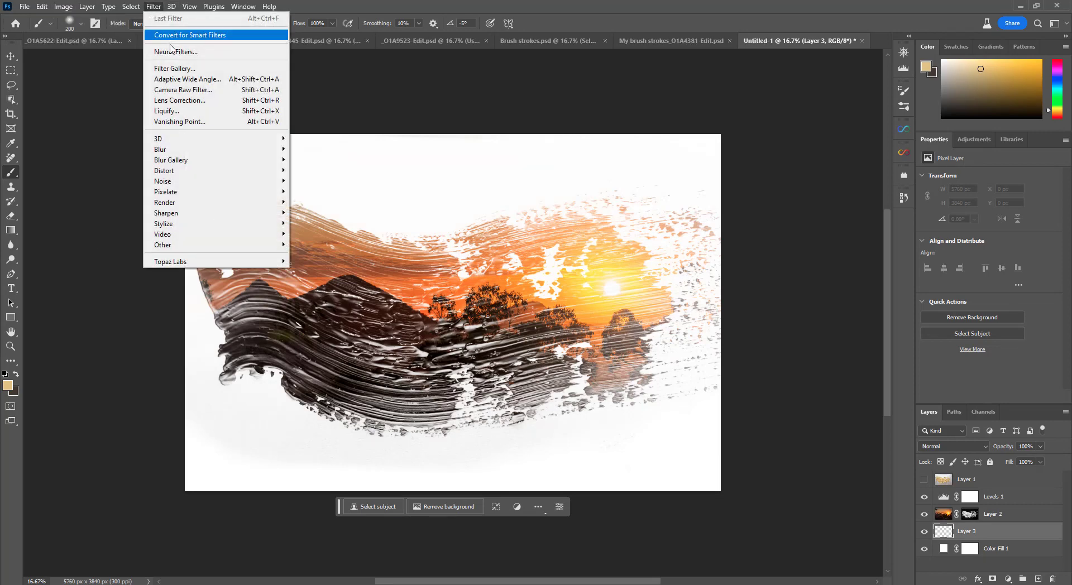
click(176, 68)
click(154, 6)
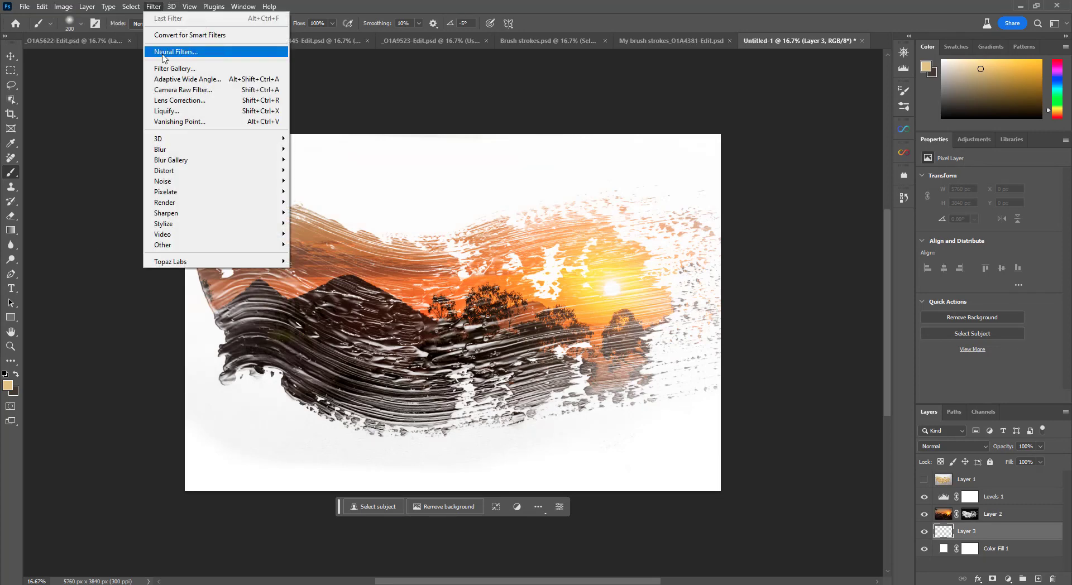
click(162, 68)
key(Return)
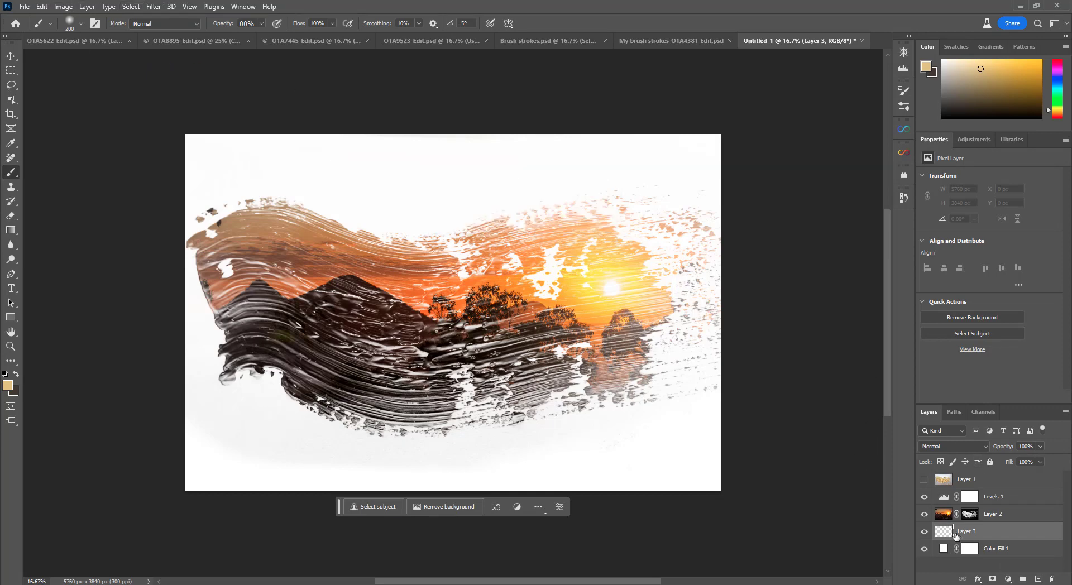
- Fill Layer 3 with white at 100% opacity and return to the Brush tool
click(42, 7)
click(50, 180)
click(539, 150)
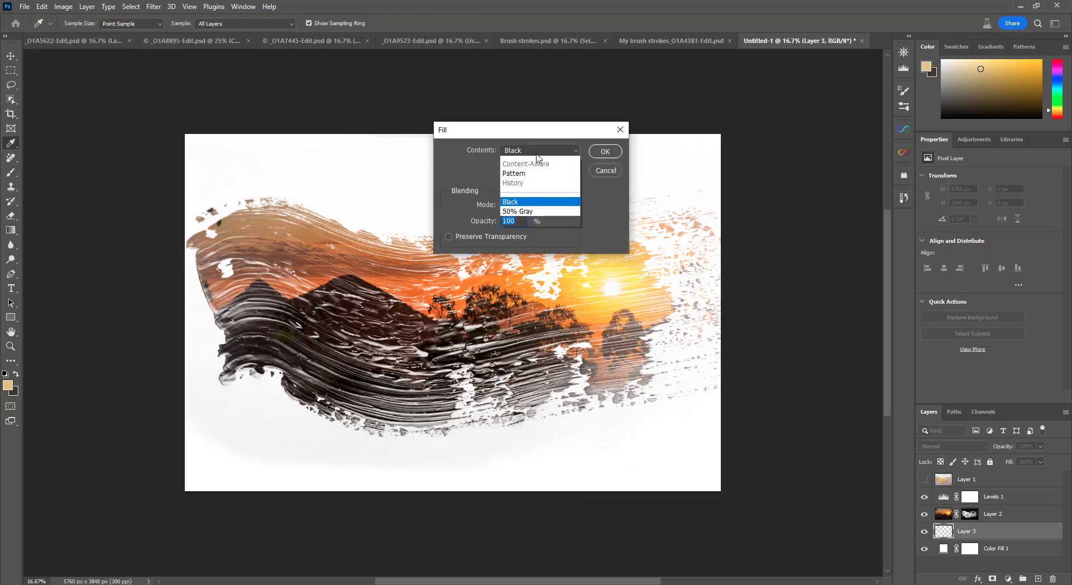
click(515, 255)
key(Return)
key(b)
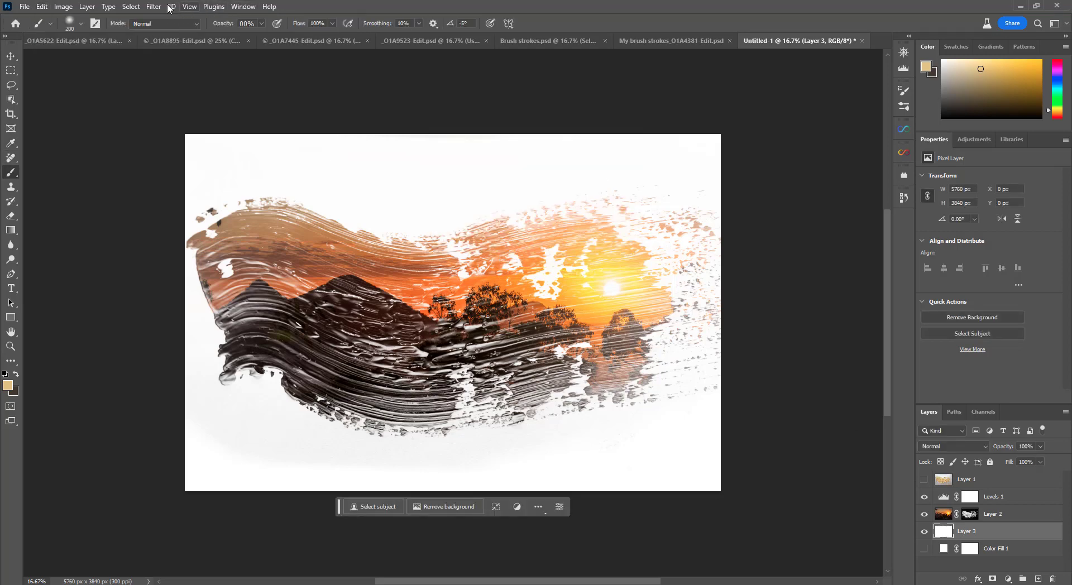
- Apply the Texturizer filter to Layer 3 with the Canvas texture, 200% scaling, relief 6, light from the top and no inversion
click(156, 6)
click(171, 67)
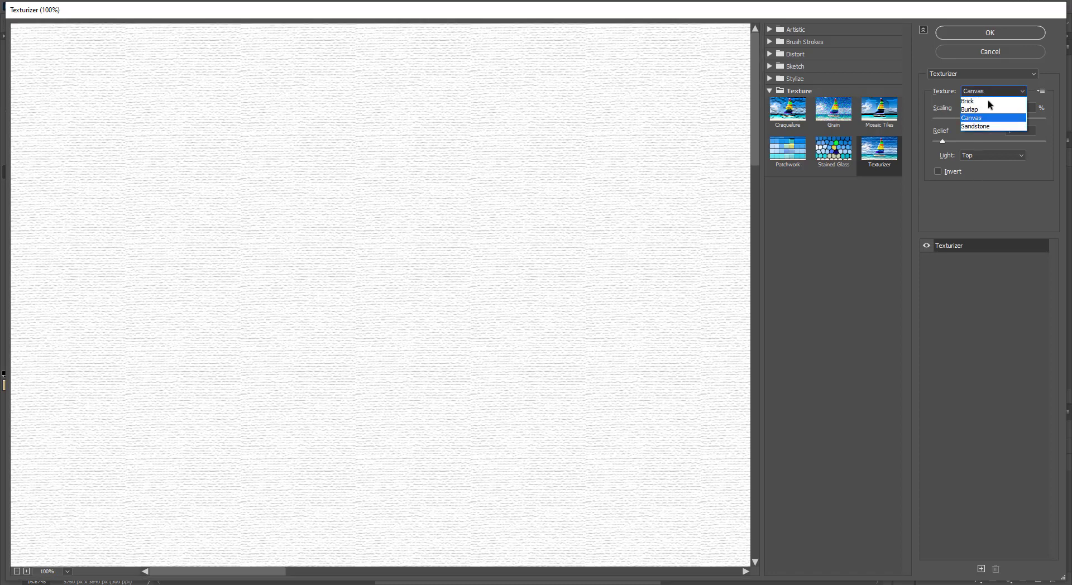
click(985, 118)
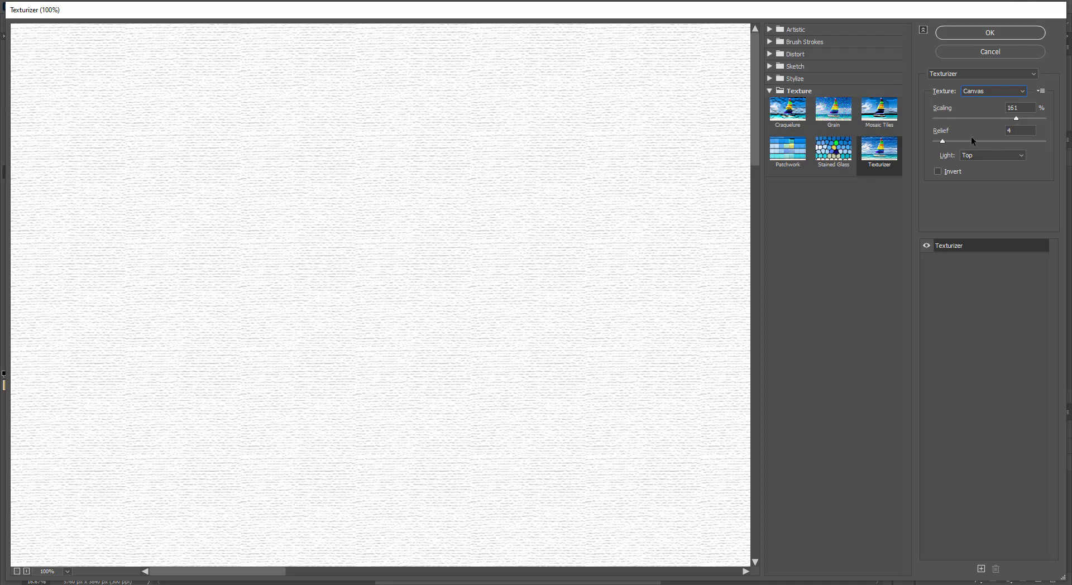
drag(943, 142, 947, 142)
drag(1017, 118, 1050, 119)
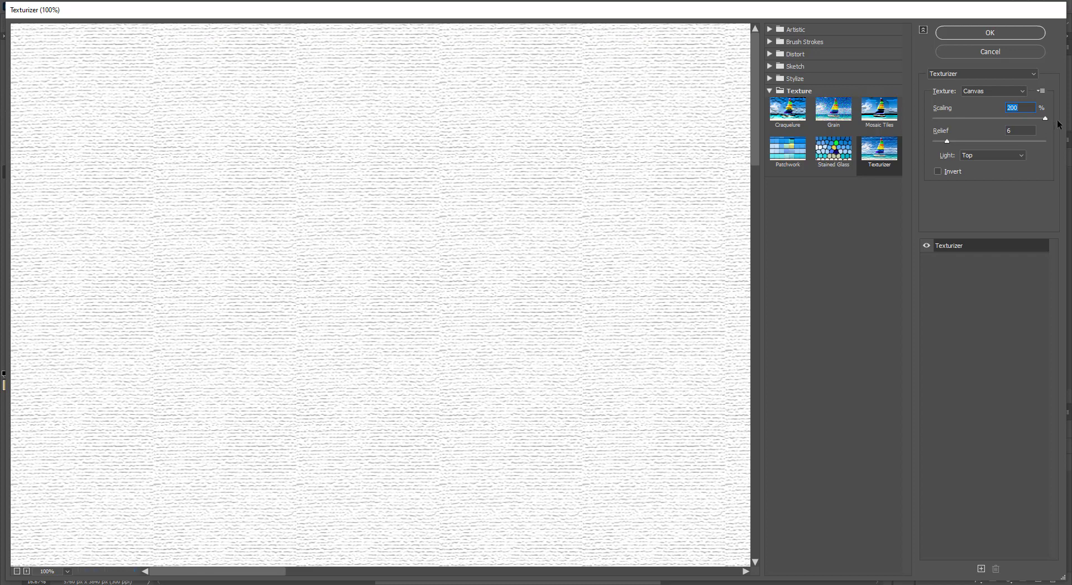
click(936, 170)
click(936, 170)
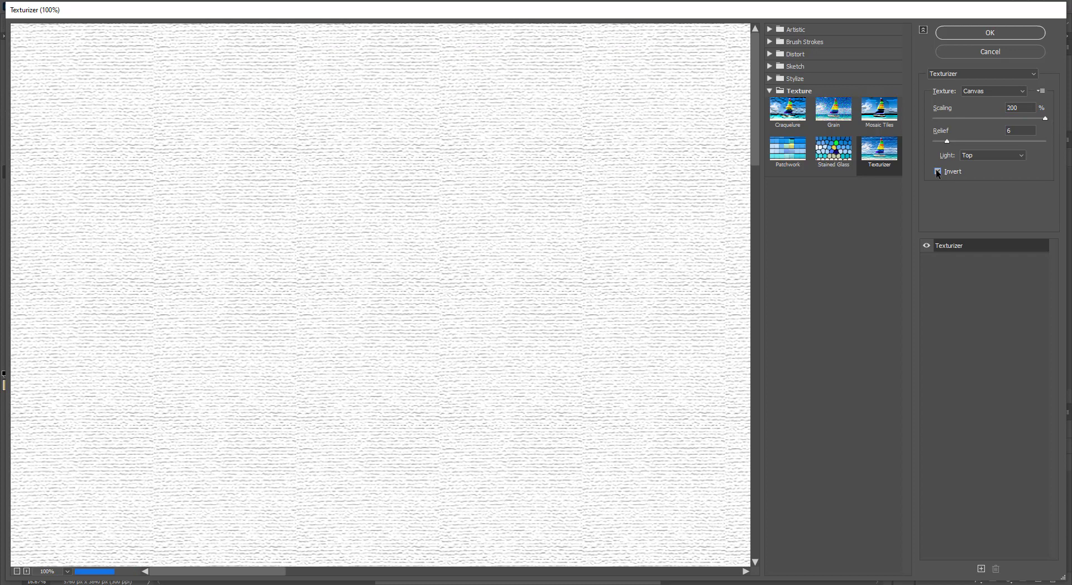
click(993, 155)
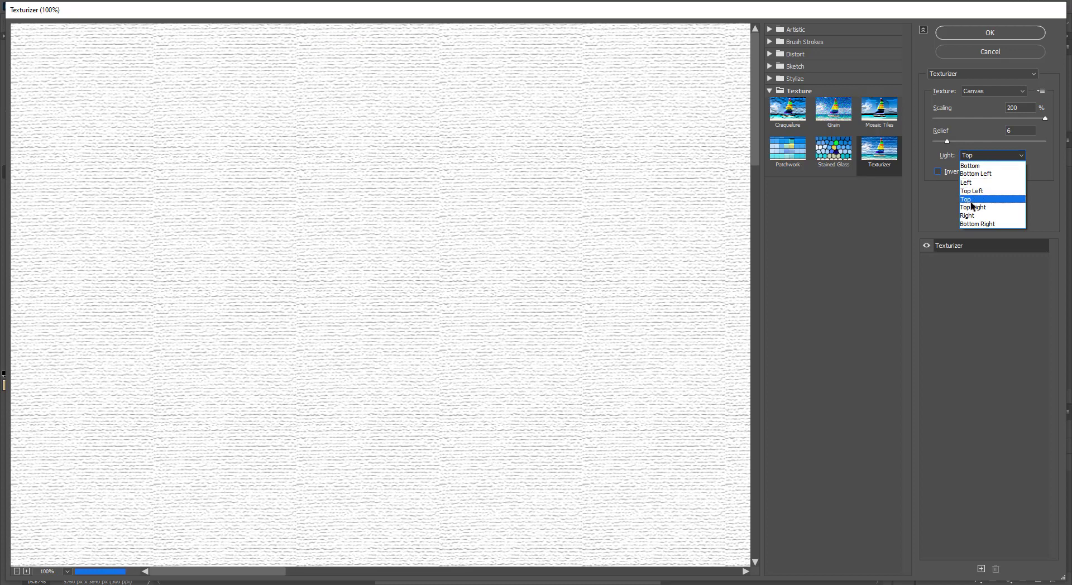
click(922, 193)
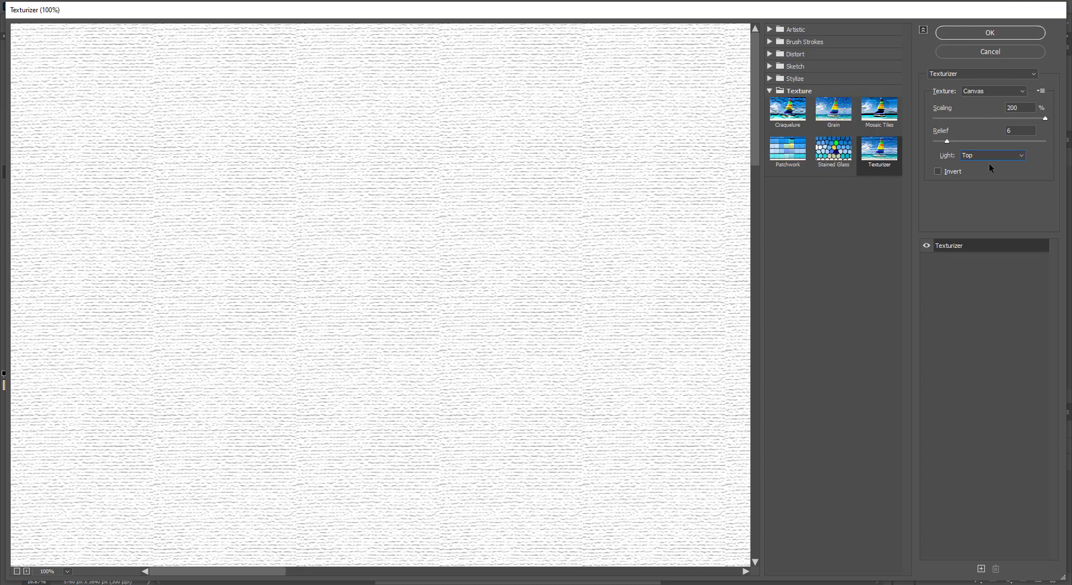
click(997, 30)
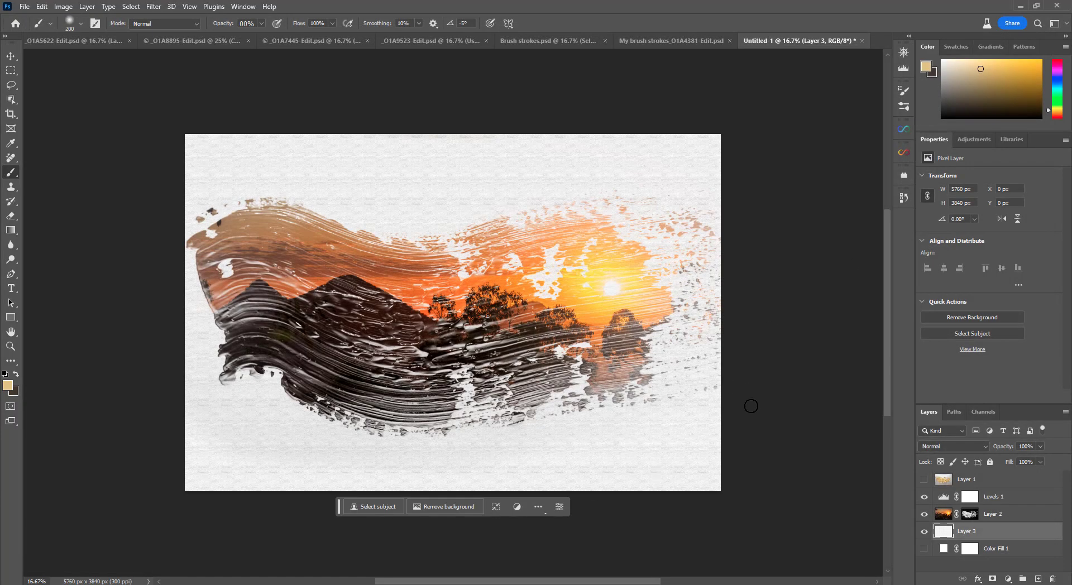
- Examine the canvas texture around the edges of the brush-stroke image up close and across the whole composition
key(z)
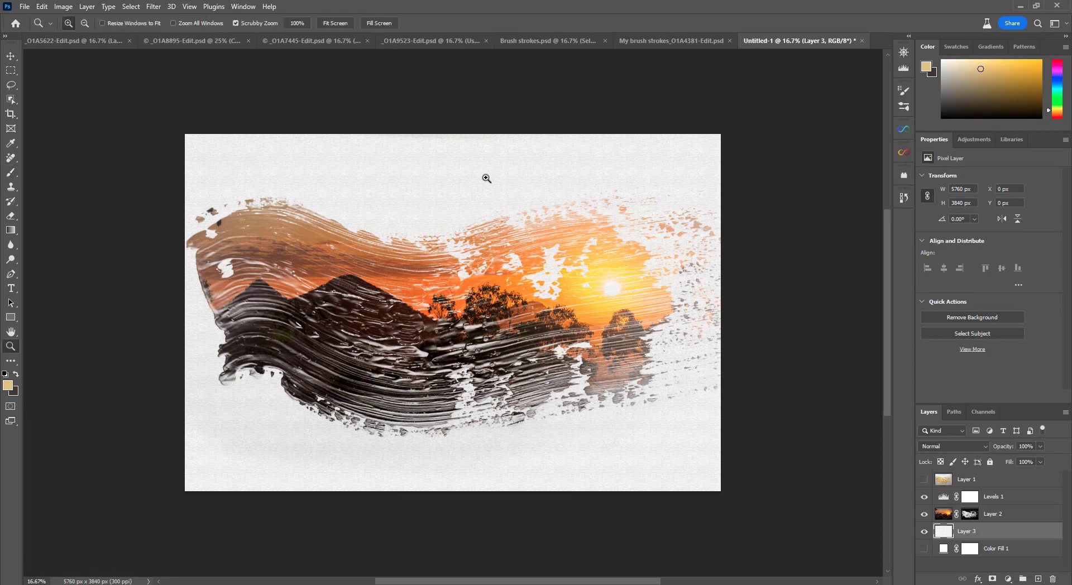
click(486, 177)
click(486, 177)
click(486, 177)
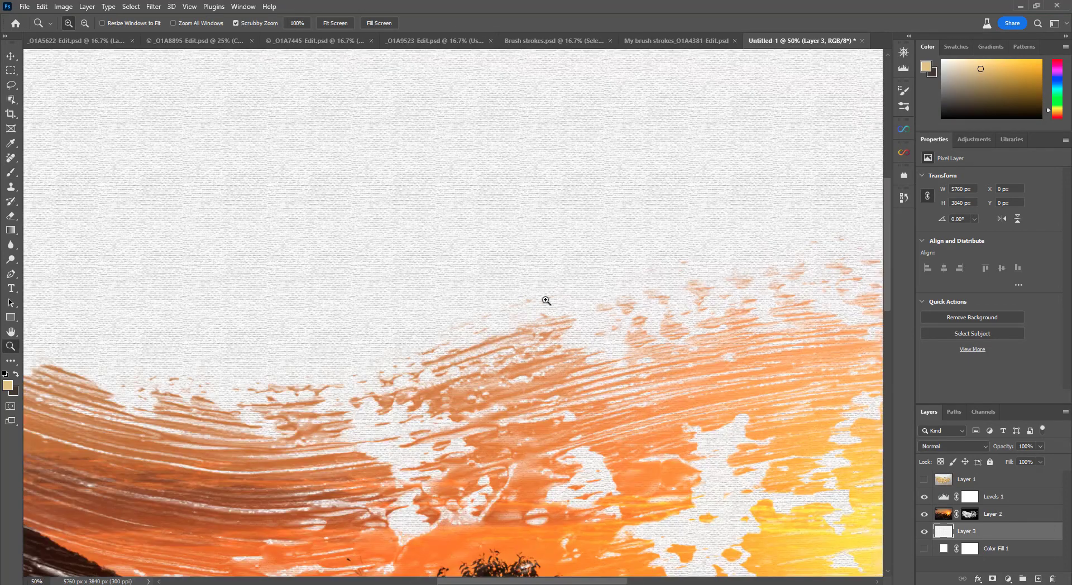
click(605, 264)
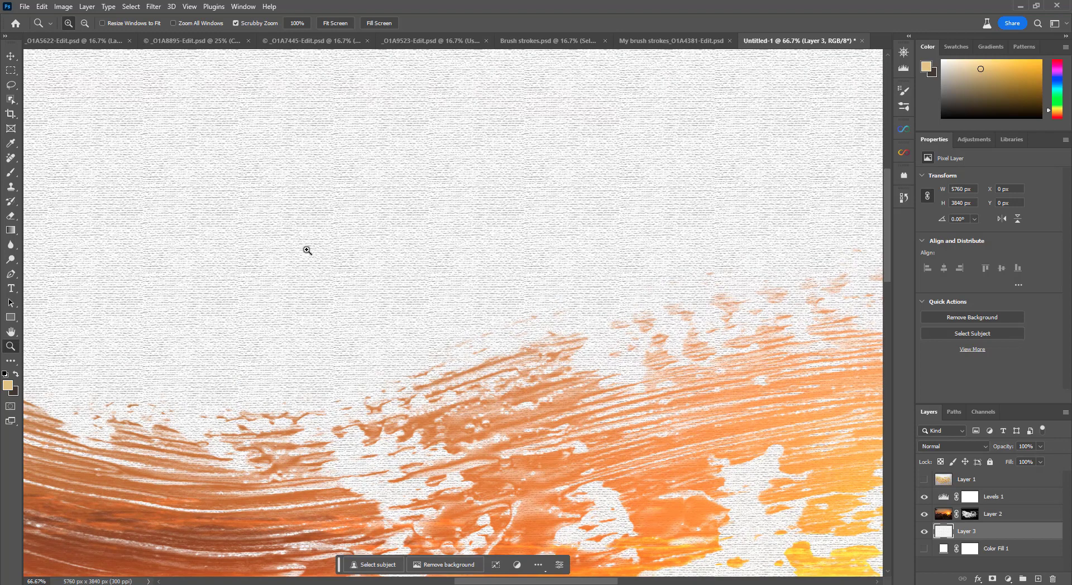
alt+click(489, 267)
alt+click(489, 268)
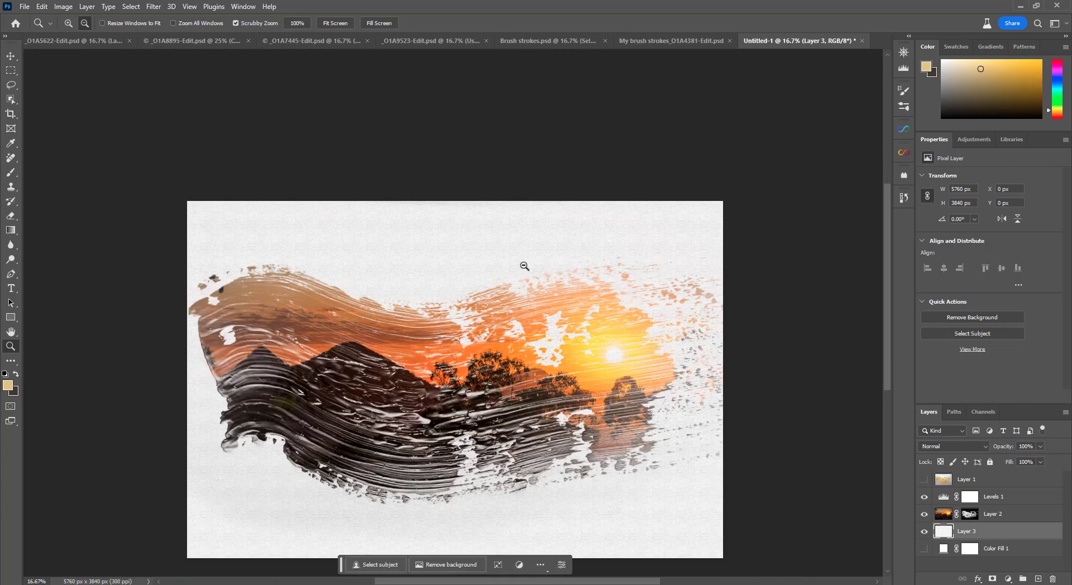
alt+click(527, 264)
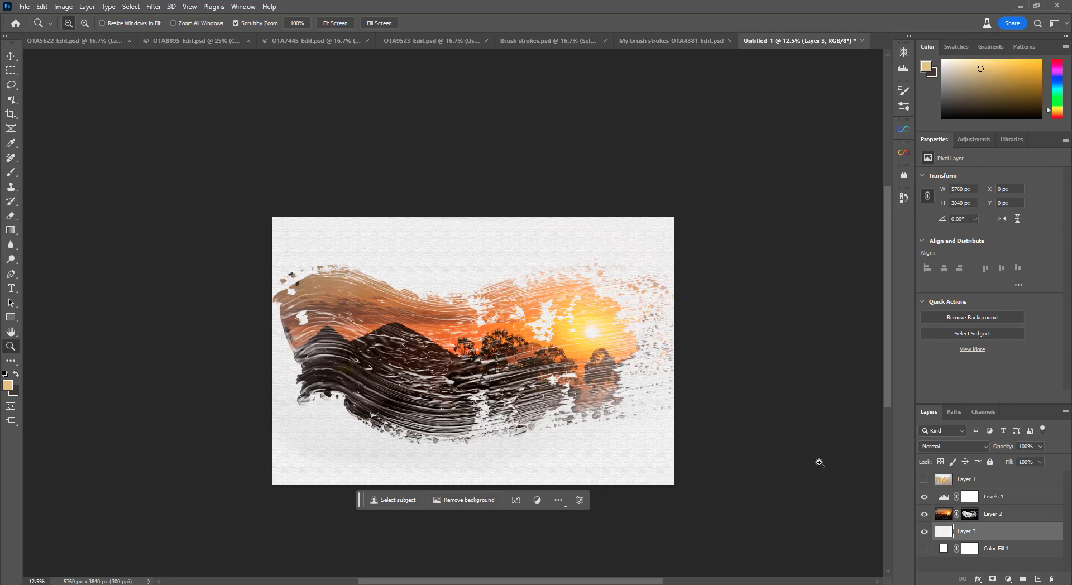
- Add a Curves adjustment above Levels 1 and darken its midtones with a point at input 157, output 119
click(1048, 497)
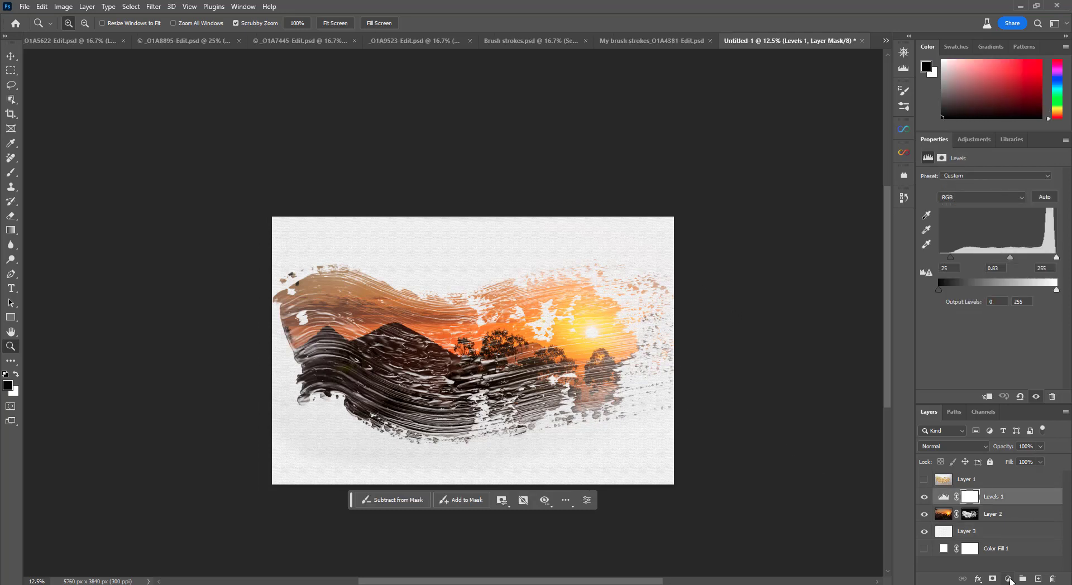
click(1009, 579)
click(1002, 438)
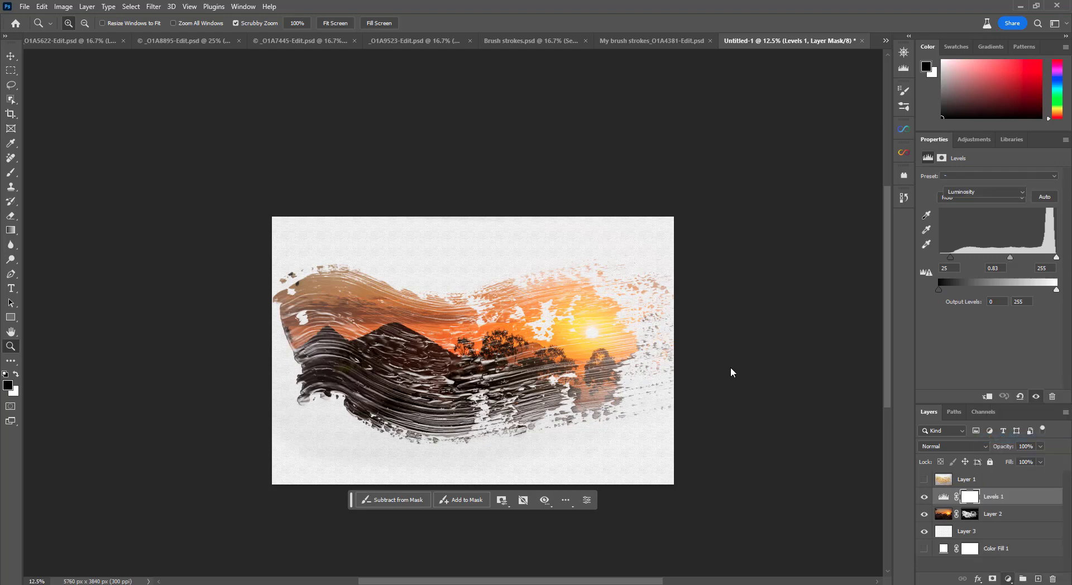
drag(1011, 254, 1012, 260)
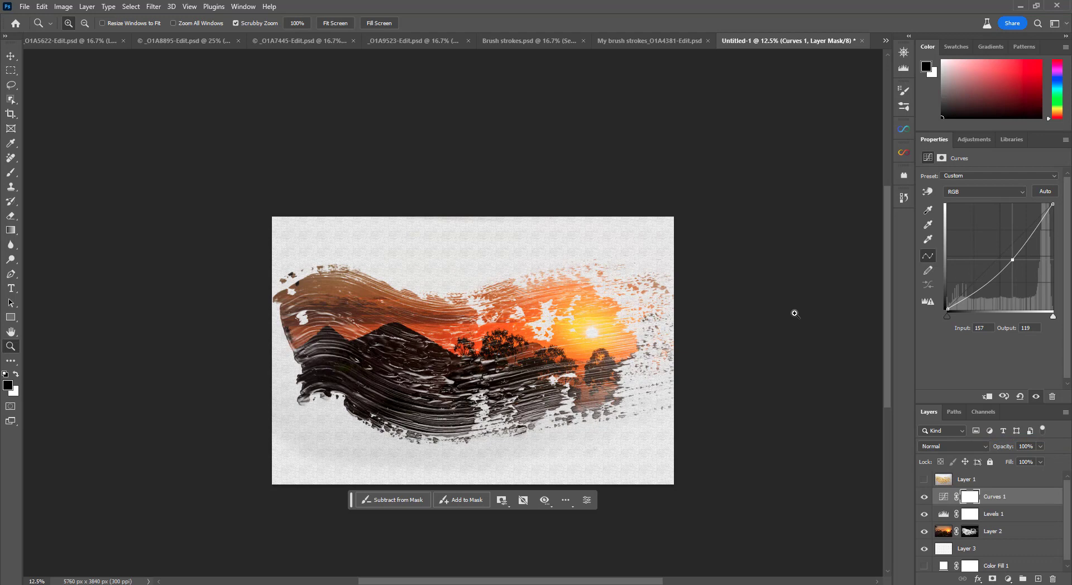
- Invert the Curves 1 mask to black and paint white over the sun side of the image with a soft 1100 px brush
key(ctrl+i)
key(b)
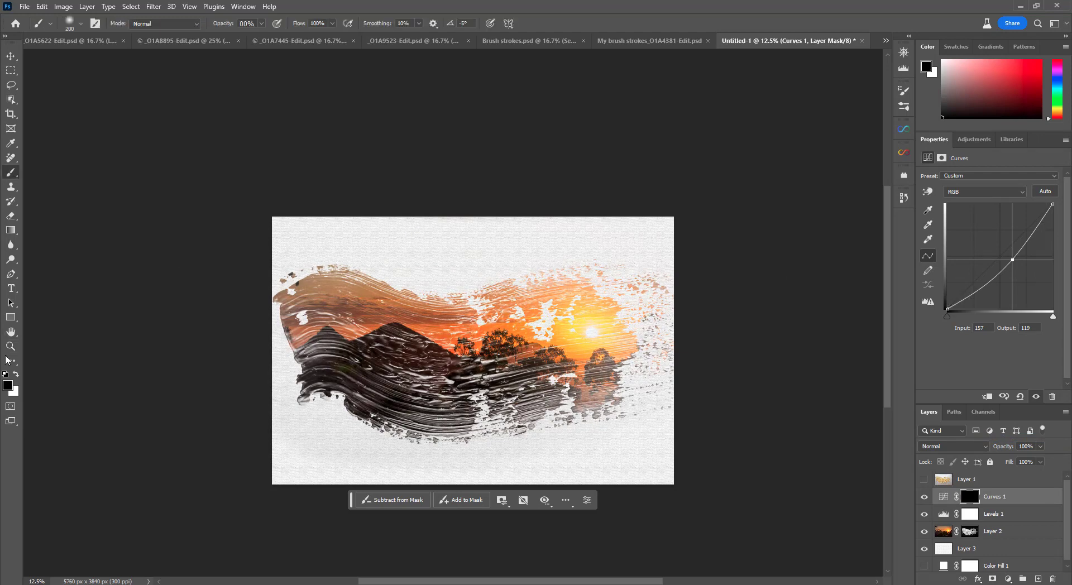
click(16, 375)
key(bracketright)
key(bracketright)
key(bracketright)
key(bracketright)
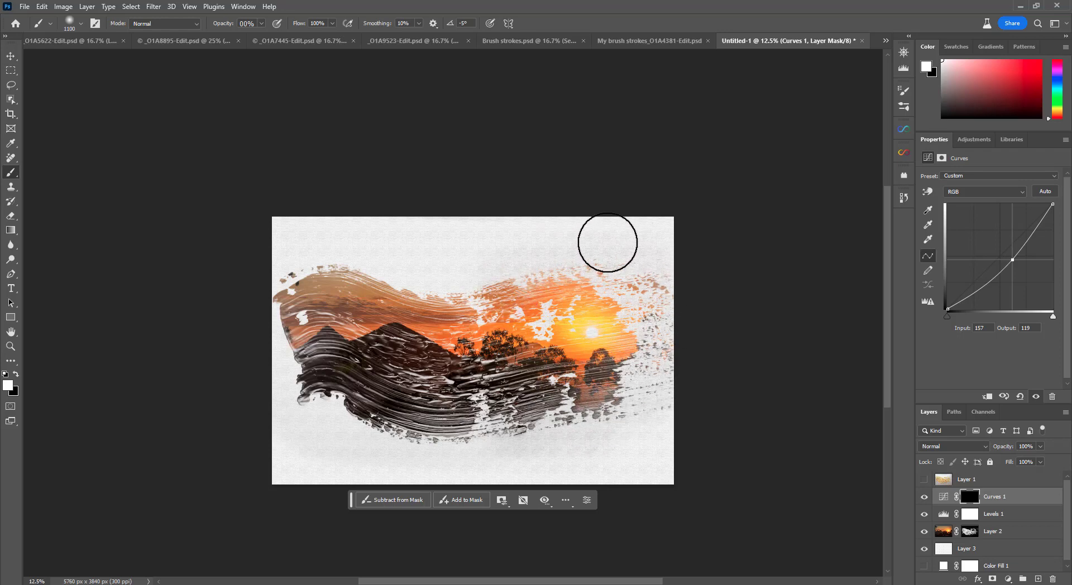
- Clip Curves 1 and Levels 1 to Layer 2 and set the curve point to input 169, output 111
alt+click(944, 511)
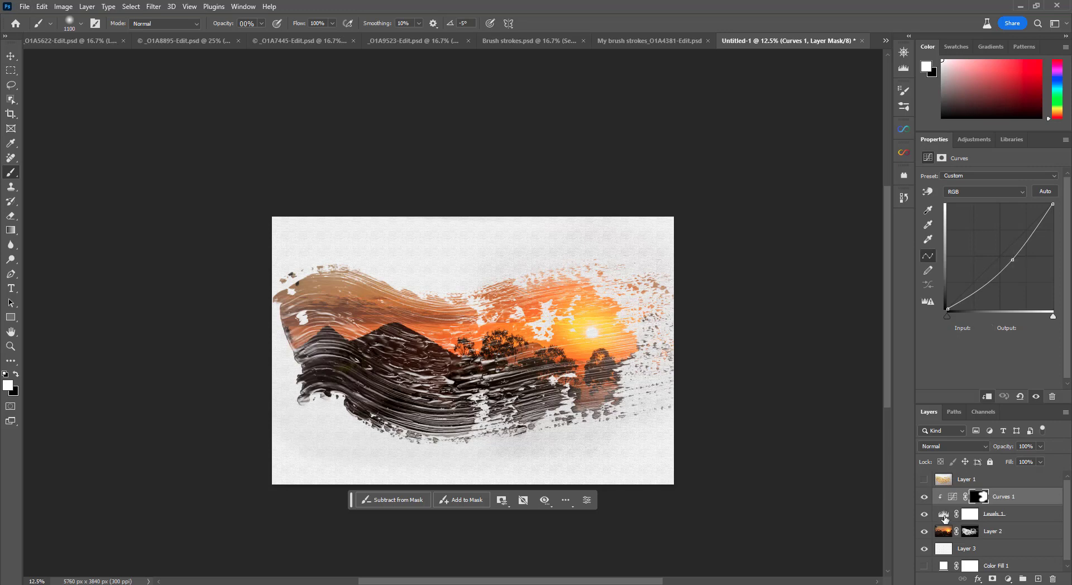
alt+click(942, 514)
mouse_move(1013, 260)
mouse_down()
mouse_move(1015, 277)
mouse_move(1017, 263)
mouse_up()
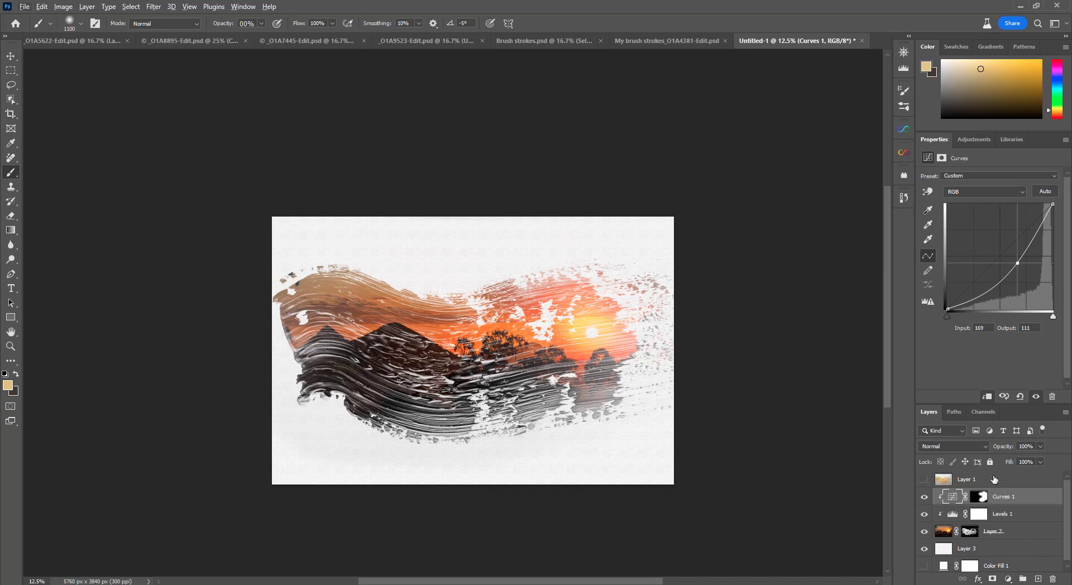
- Compare the Untitled-1 composition with the sunset brush-stroke version in _O1A5622-Edit.psd
click(243, 6)
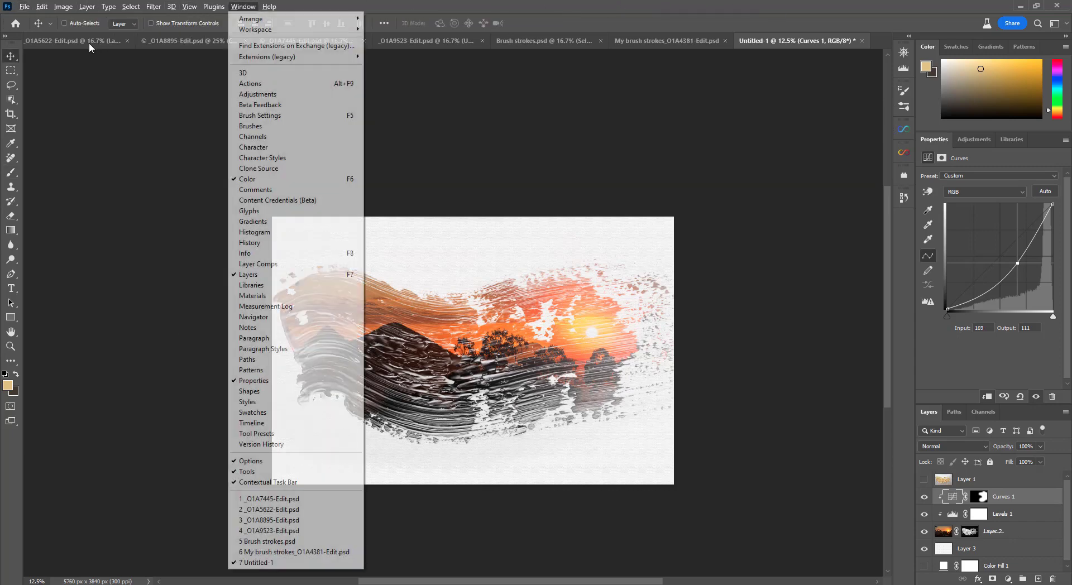
click(85, 39)
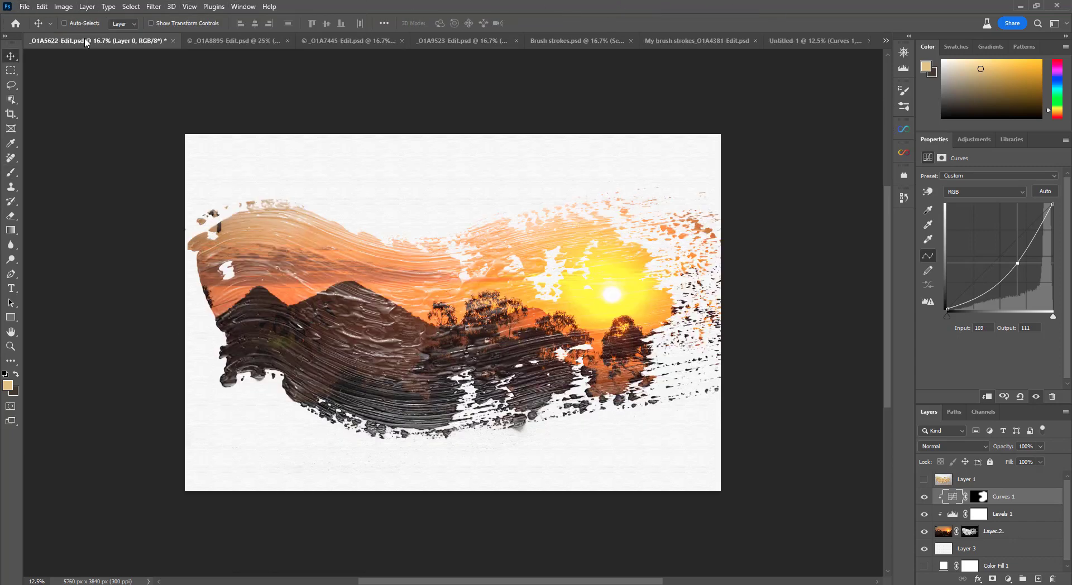
click(811, 42)
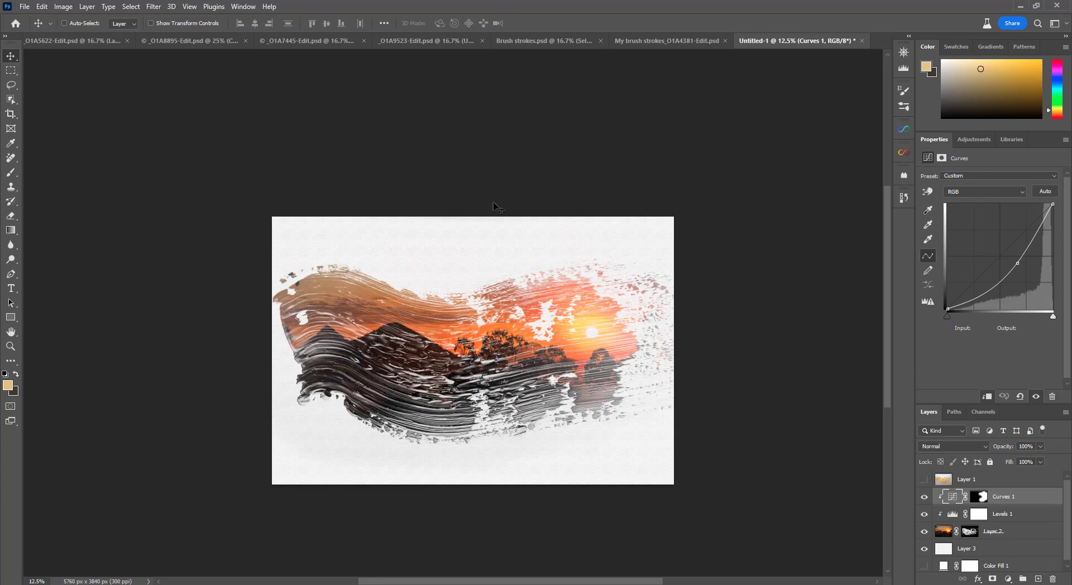
click(79, 42)
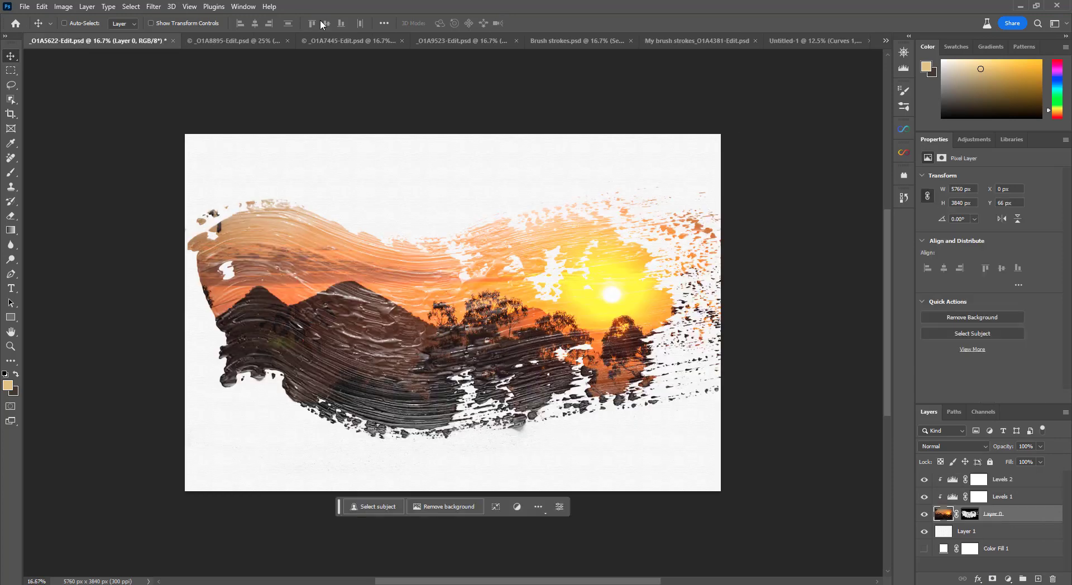
click(788, 43)
click(50, 43)
- Examine the settings and before/after effect of the Levels 1 and Levels 2 adjustments in _O1A5622-Edit.psd
click(925, 480)
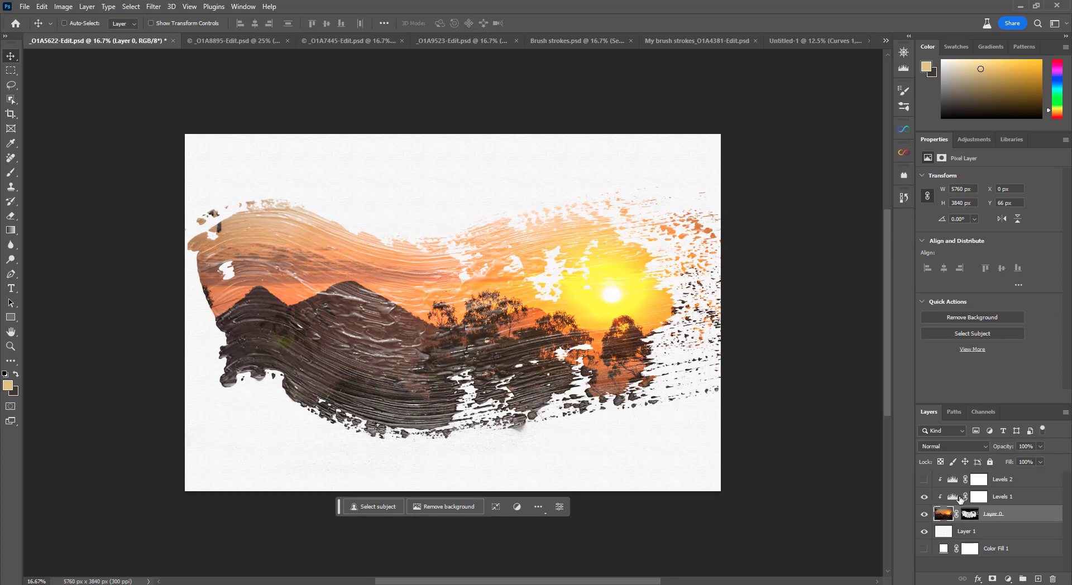
click(978, 496)
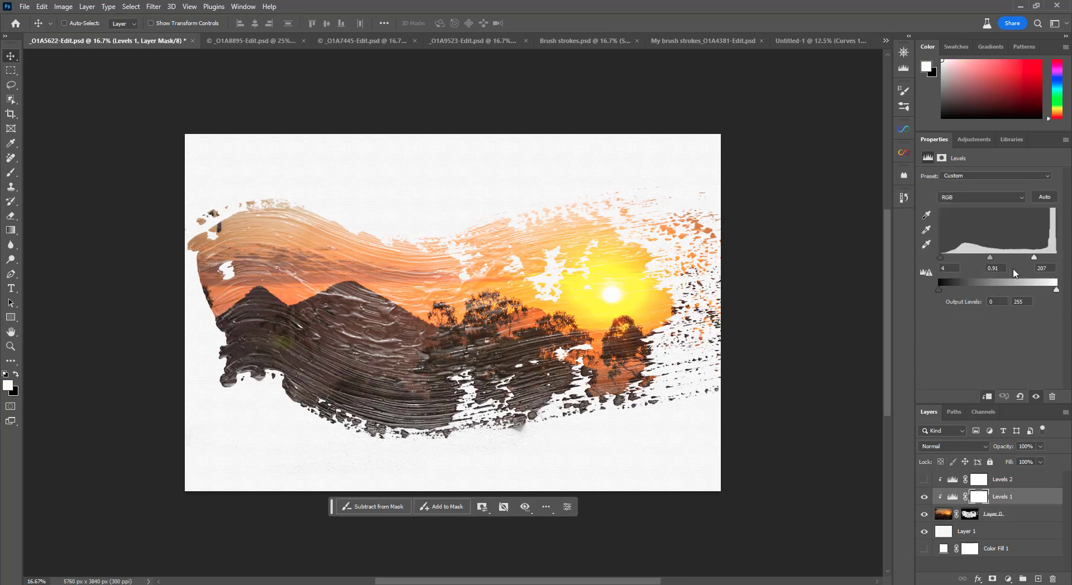
click(924, 499)
click(925, 499)
click(924, 480)
click(979, 479)
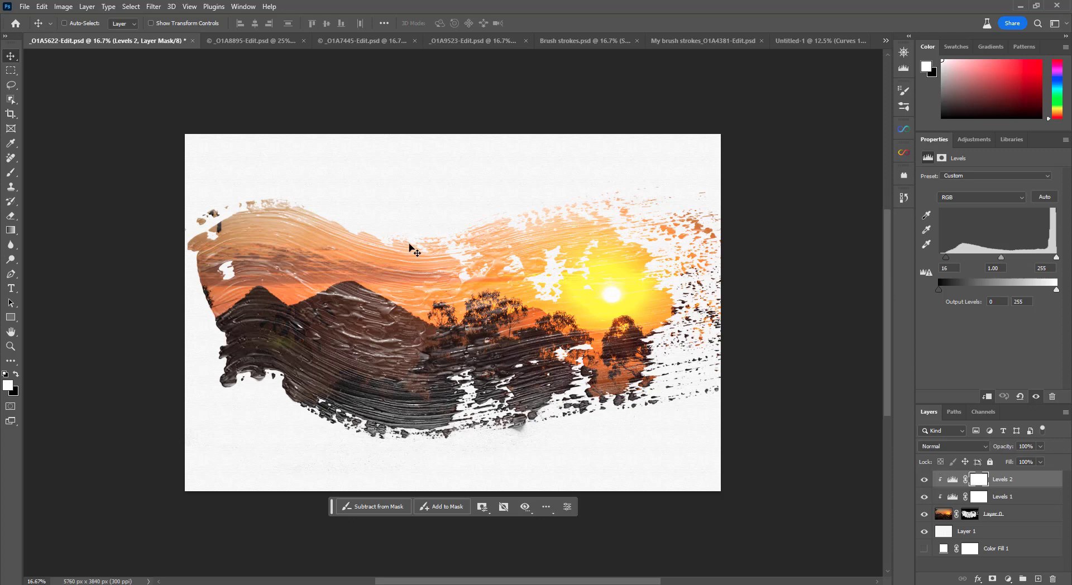
- Compare Untitled-1 and _O1A5622-Edit.psd, and examine the other brush-stroke composition in _O1A8895-Edit.psd
click(821, 41)
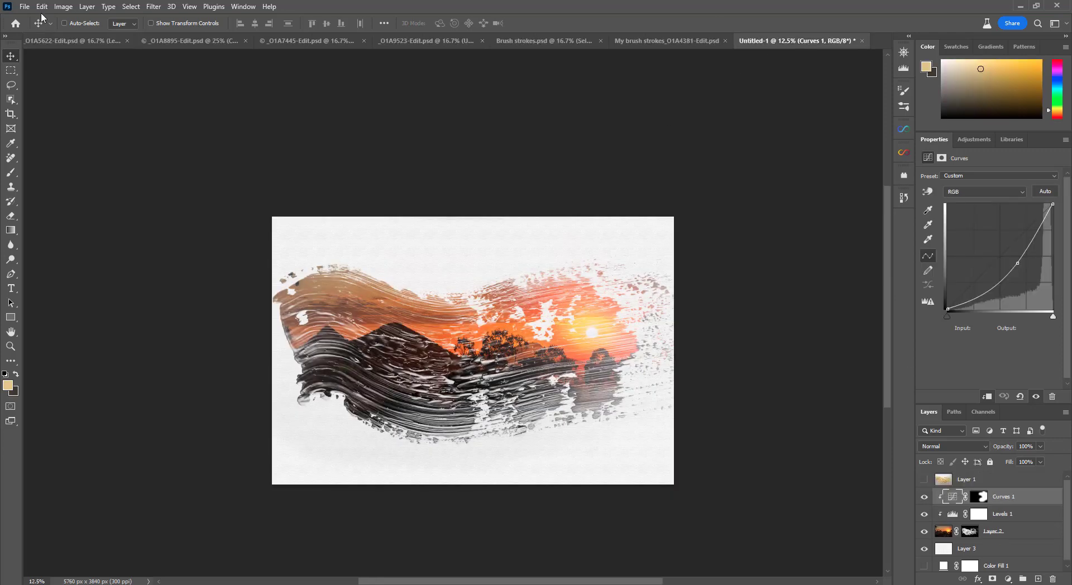
click(53, 39)
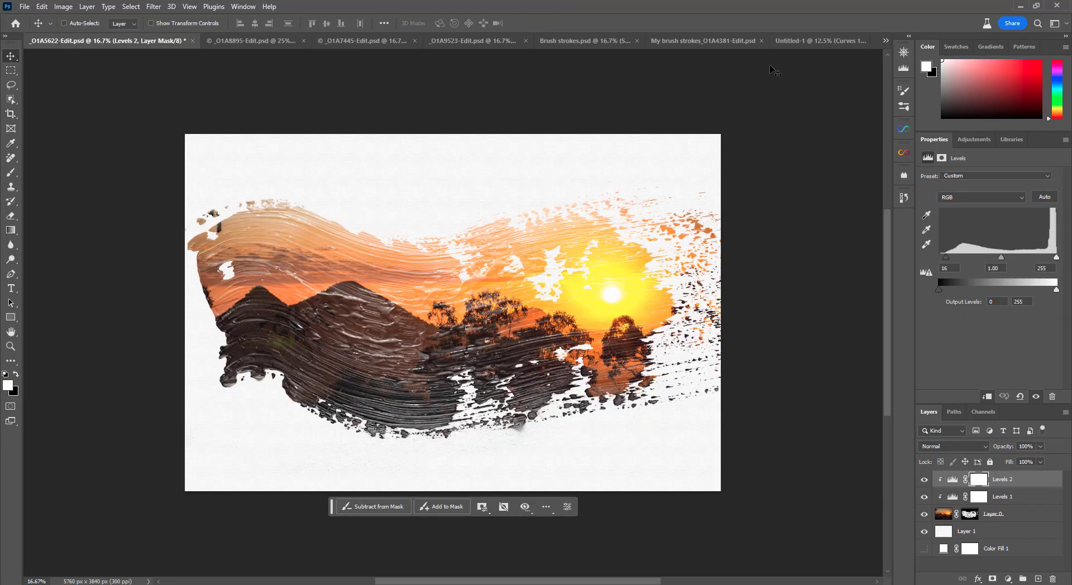
click(260, 47)
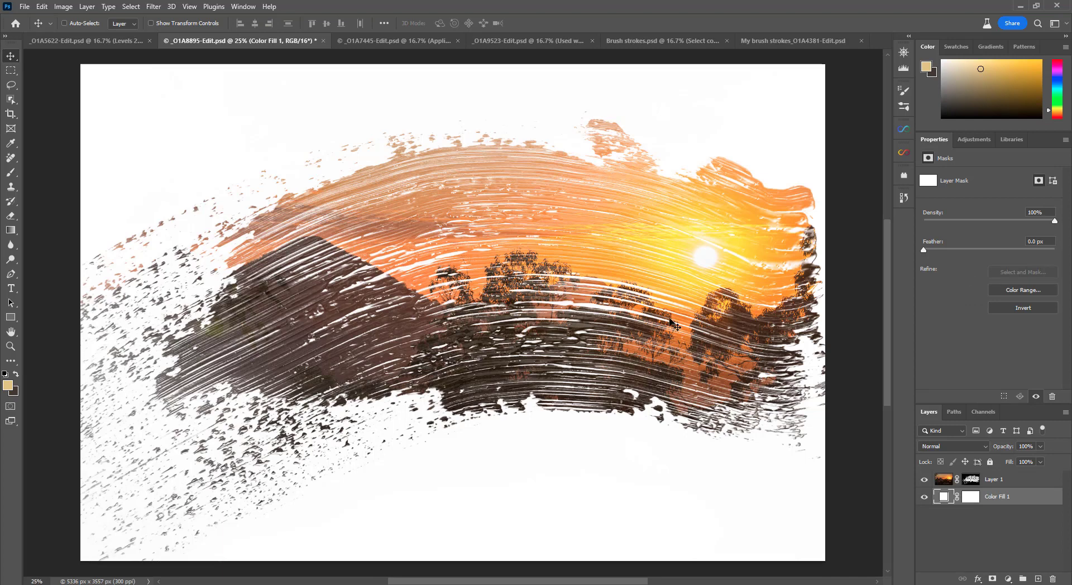
click(108, 41)
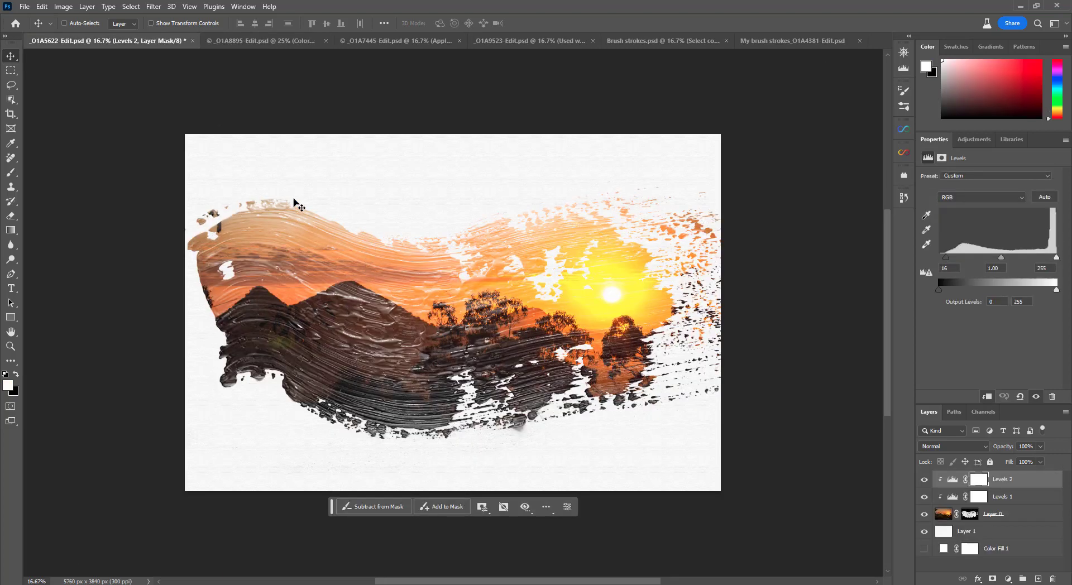
click(279, 42)
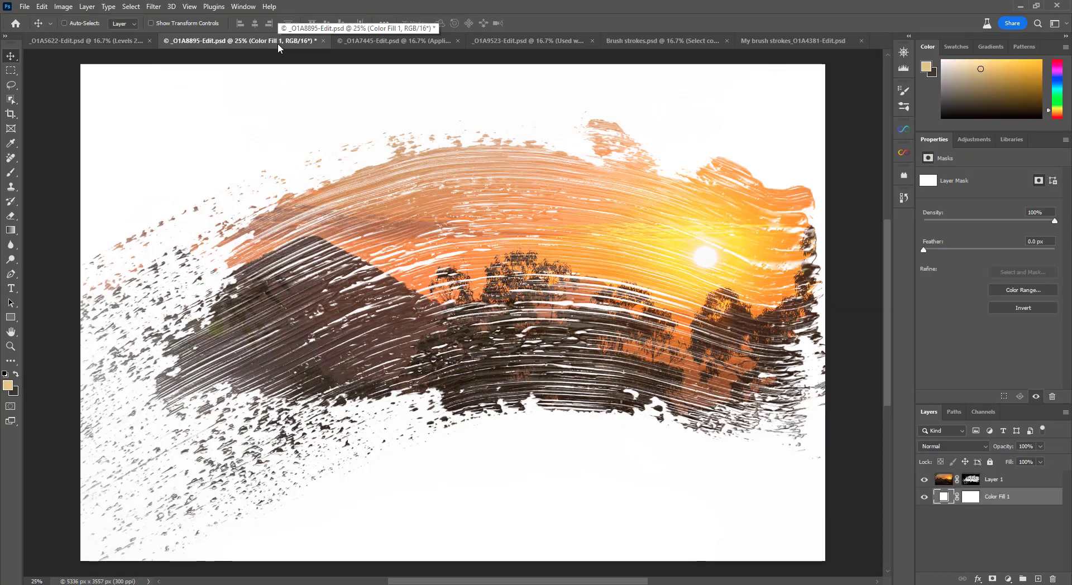
- In _O1A7445-Edit.psd, apply Levels with input values 24, 1.28 and 254 to the mask of the "Applied levels to layer mask" layer
click(382, 41)
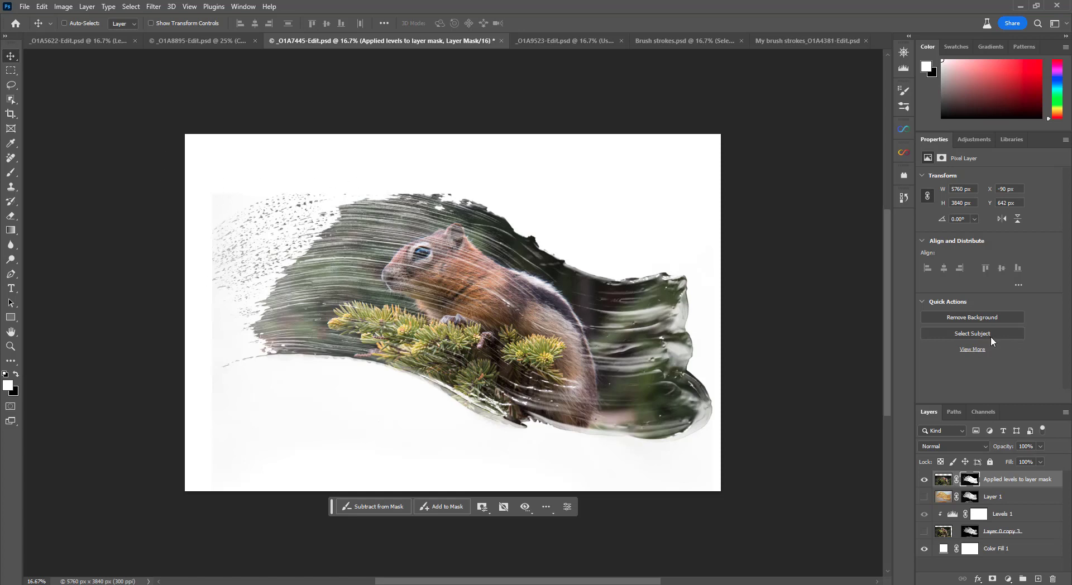
click(970, 481)
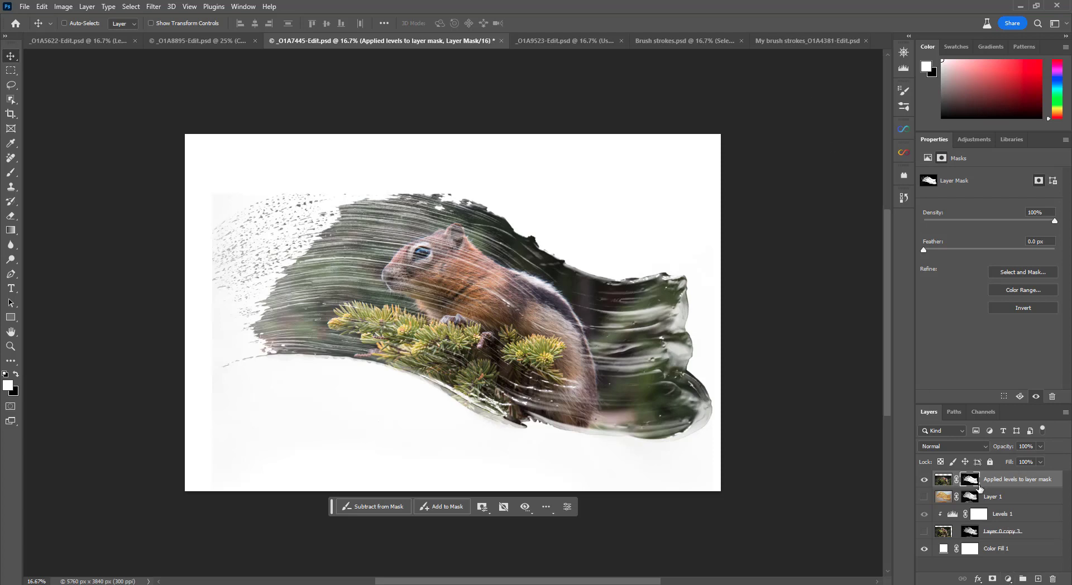
click(63, 8)
mouse_move(84, 35)
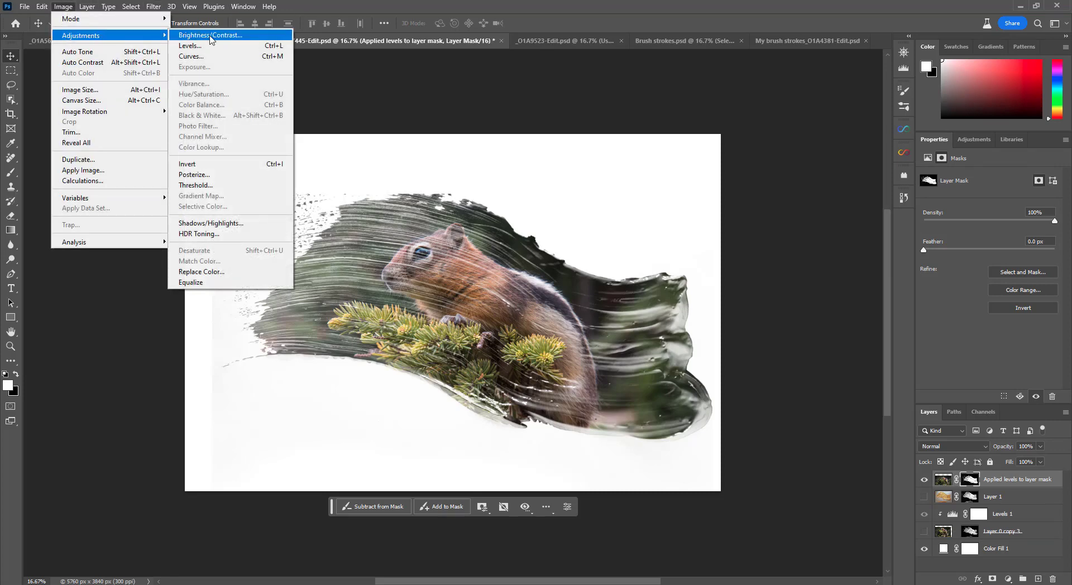
click(234, 48)
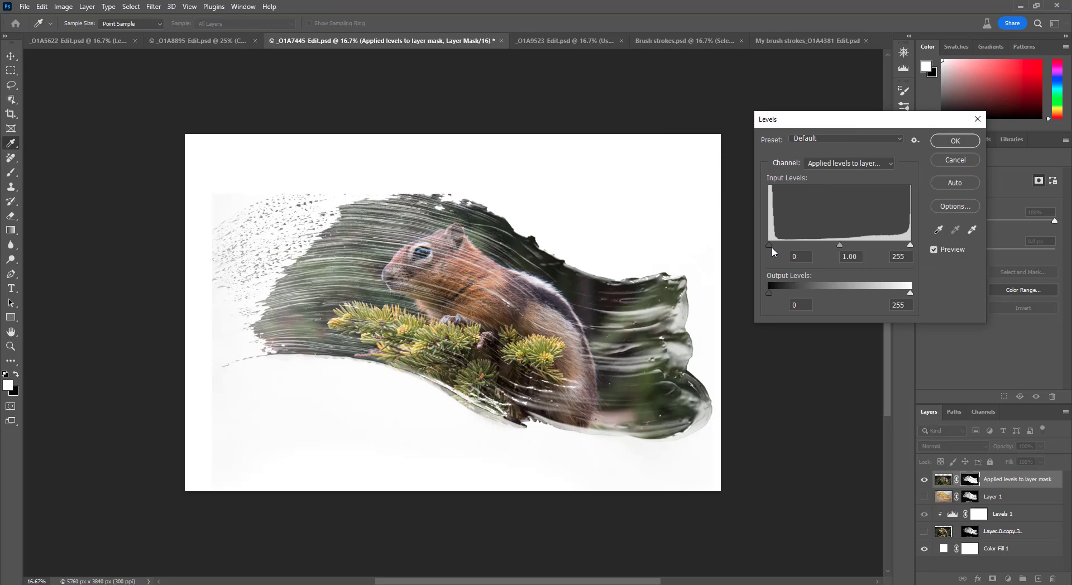
mouse_move(910, 246)
mouse_down()
mouse_move(875, 247)
mouse_move(912, 248)
mouse_up()
drag(769, 247, 822, 247)
mouse_move(911, 245)
mouse_down()
mouse_move(892, 250)
mouse_move(910, 246)
mouse_up()
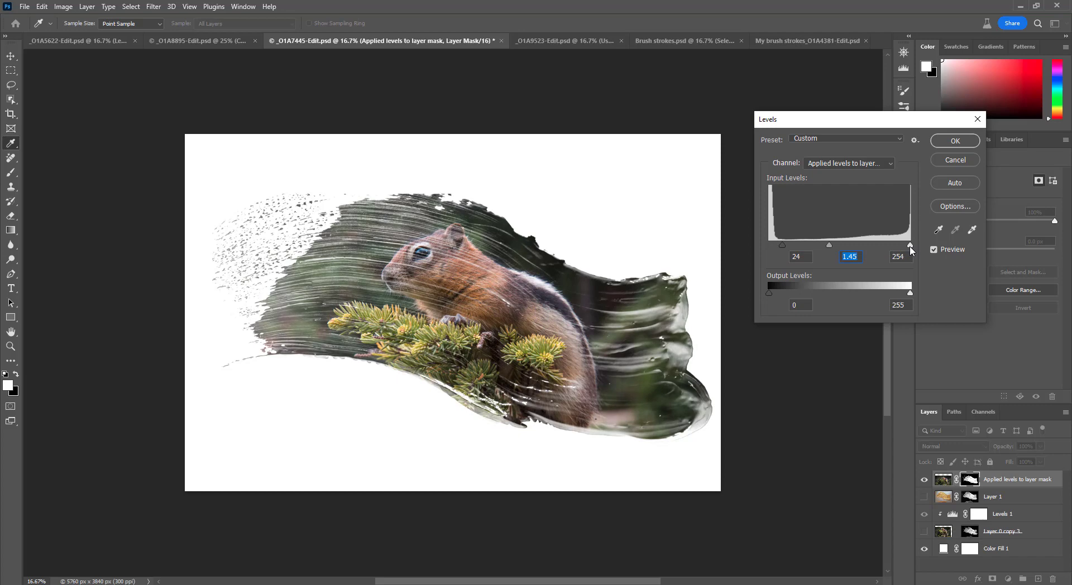
mouse_move(832, 245)
mouse_down()
mouse_move(844, 246)
mouse_move(835, 246)
mouse_up()
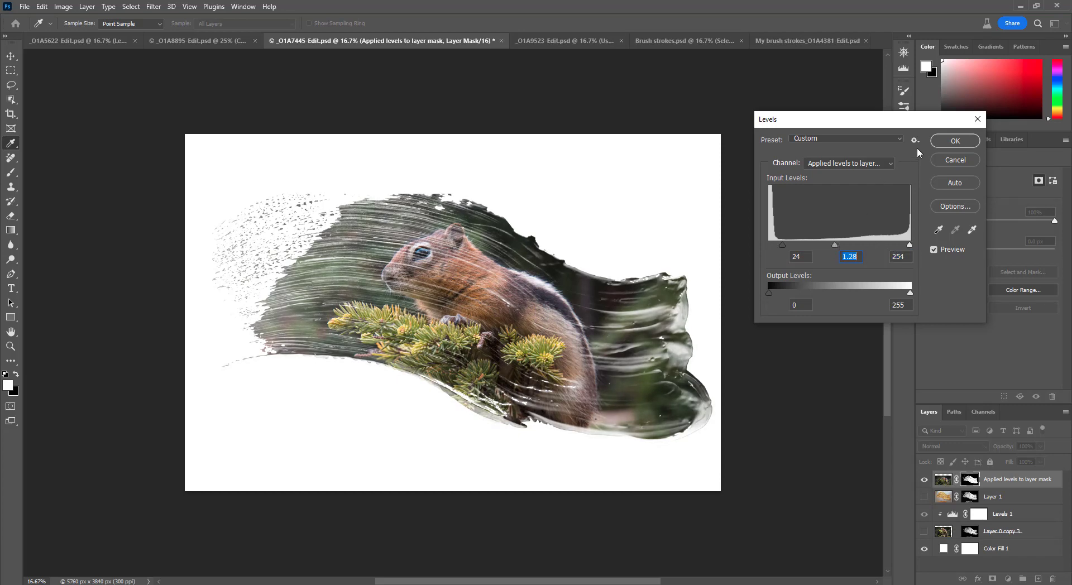
click(955, 140)
- Compare the Blend mode, Layer 0 copy 2 and Used wand tool 49 tol versions of the chipmunk composition in _O1A9523-Edit.psd
click(543, 43)
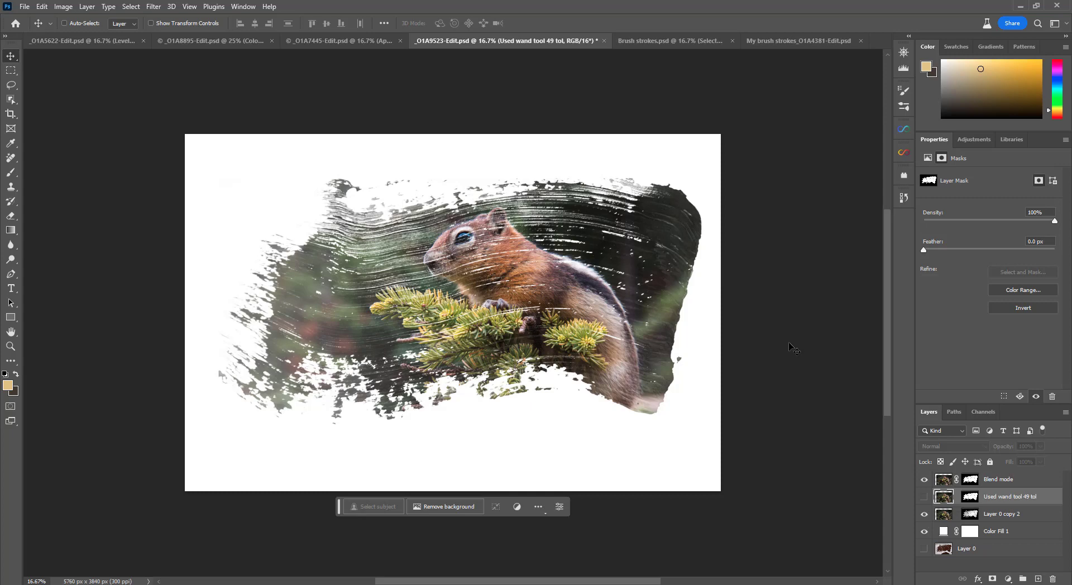
click(924, 479)
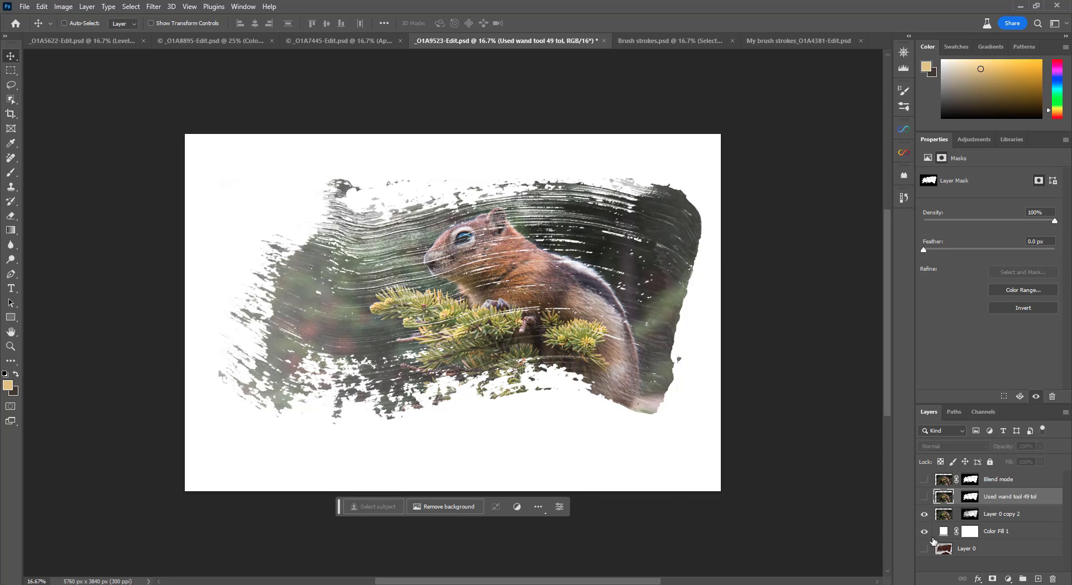
click(925, 514)
click(925, 497)
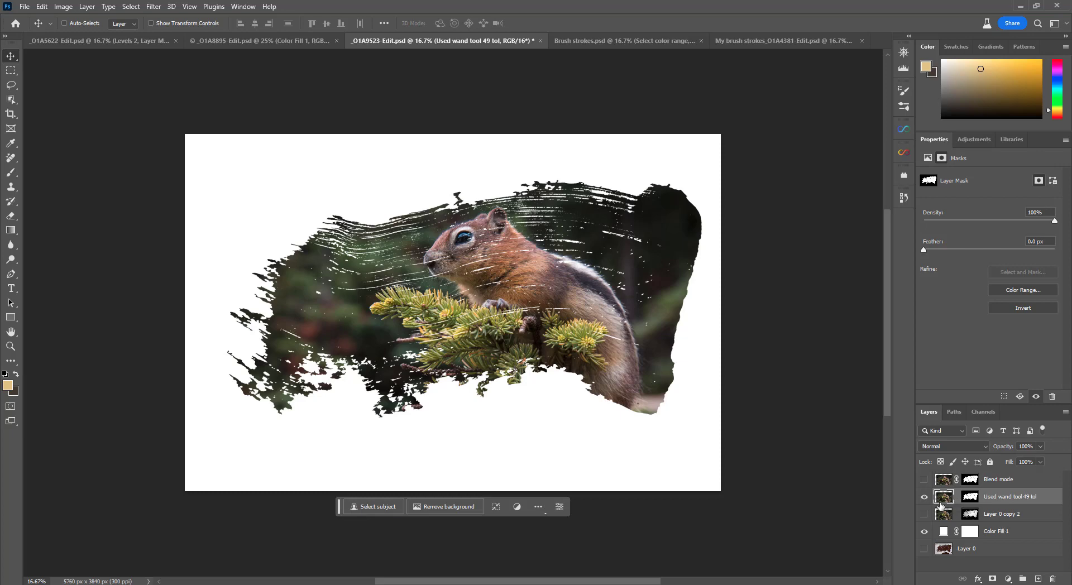
- Show only Layer 0 and select its large dark brown paint stroke with the Magic Wand at tolerance 32
click(924, 497)
click(924, 549)
click(940, 548)
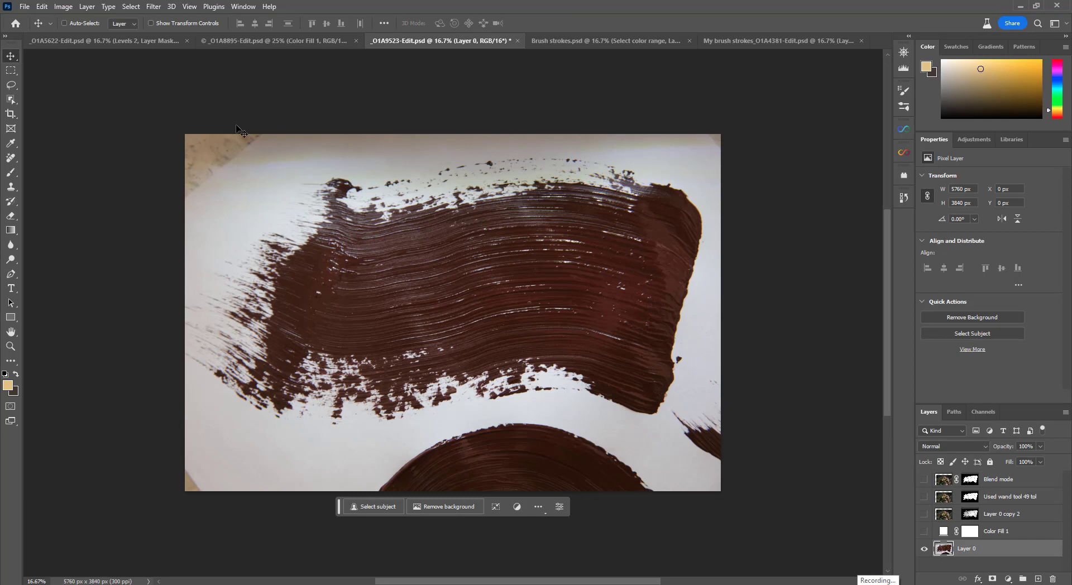
key(b)
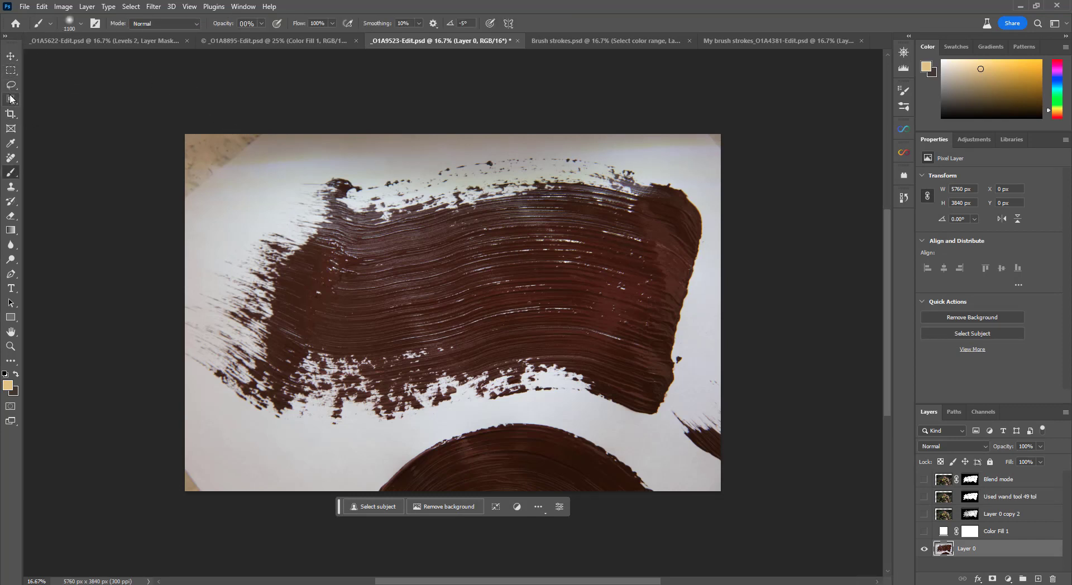
right_click(11, 99)
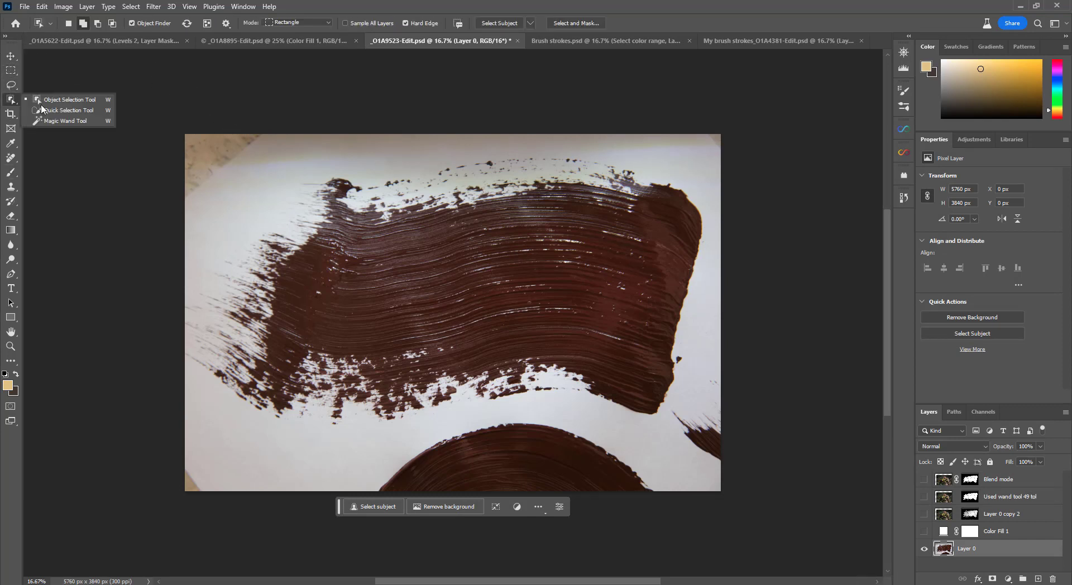
right_click(17, 102)
click(62, 125)
key(shift+w)
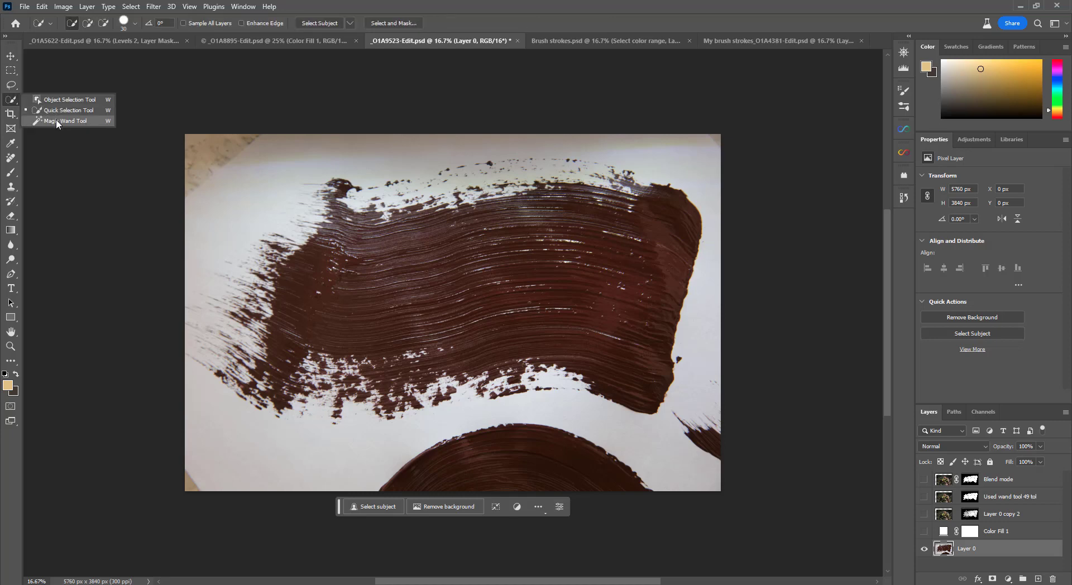
click(58, 121)
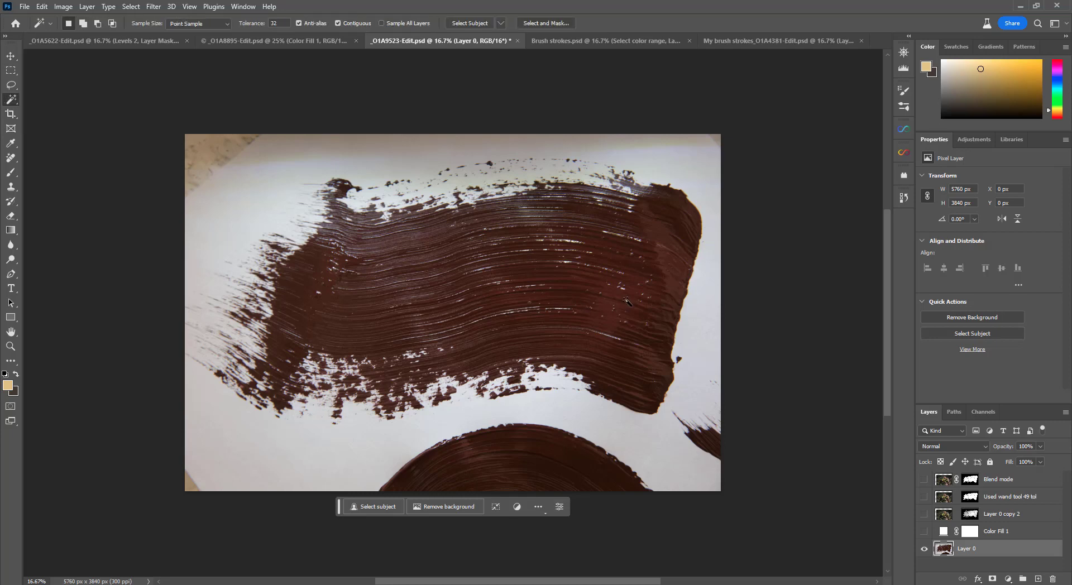
click(663, 229)
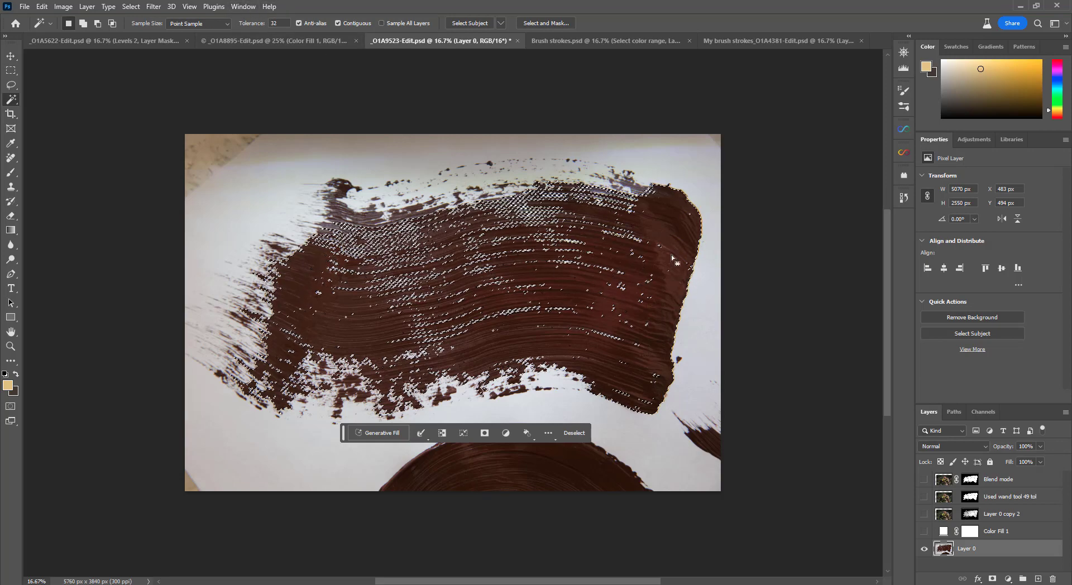
- Mask Layer 0 from the stroke selection and copy that mask to the Used wand tool 49 tol copy layer
click(992, 580)
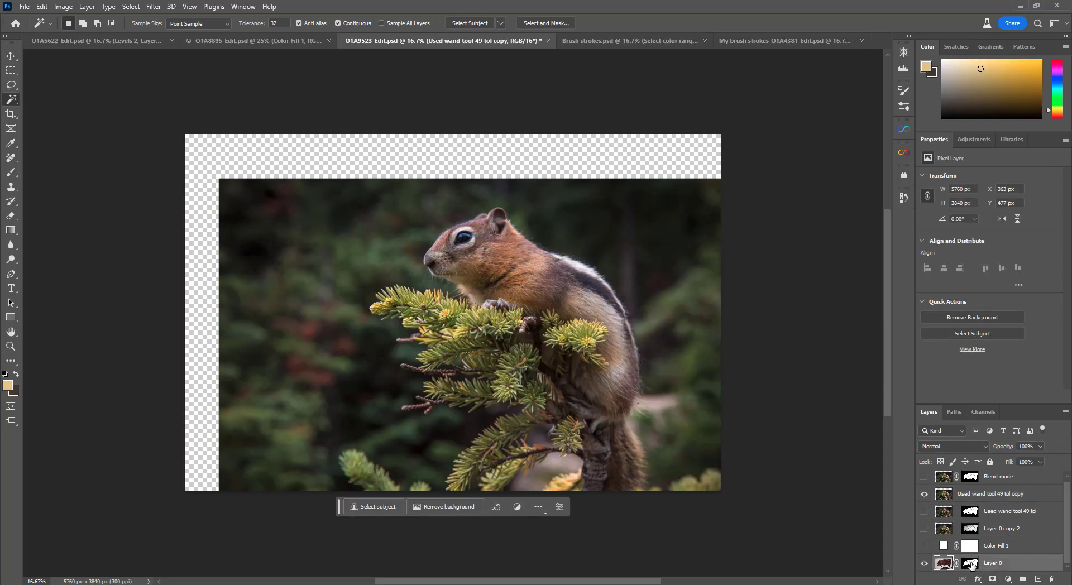
click(972, 564)
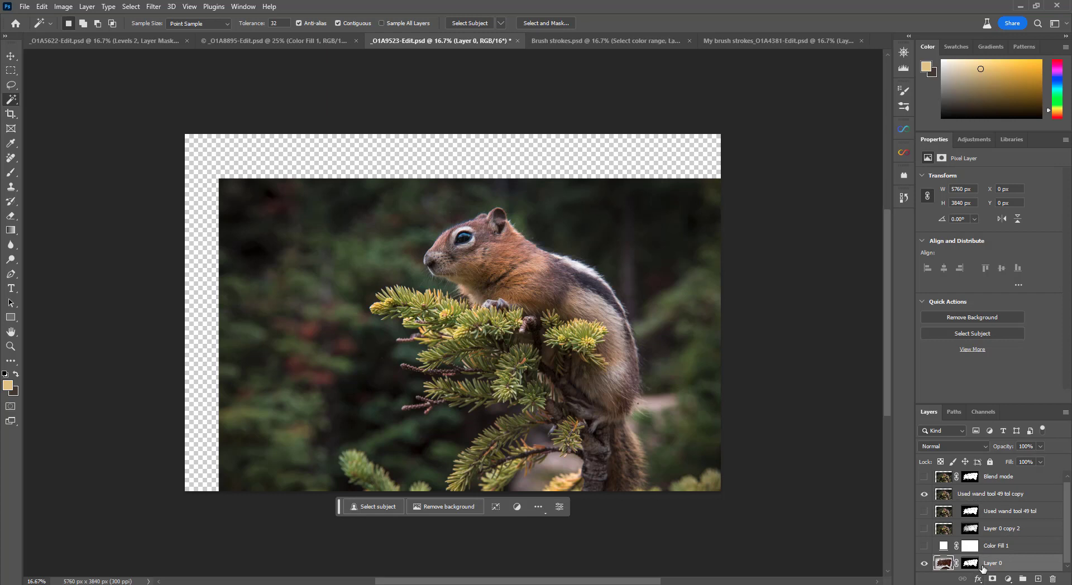
drag(977, 563, 977, 499)
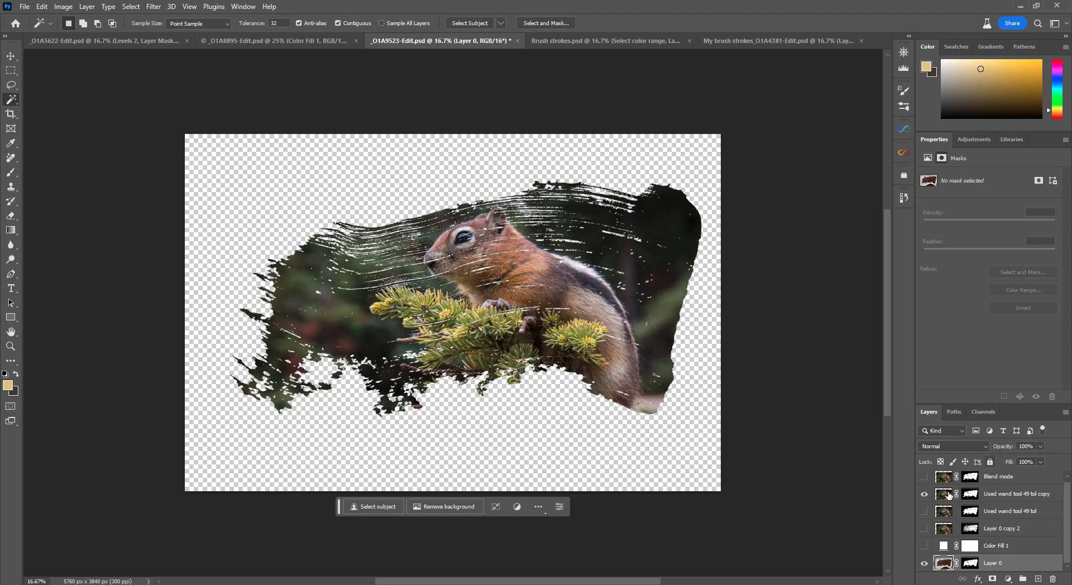
click(924, 493)
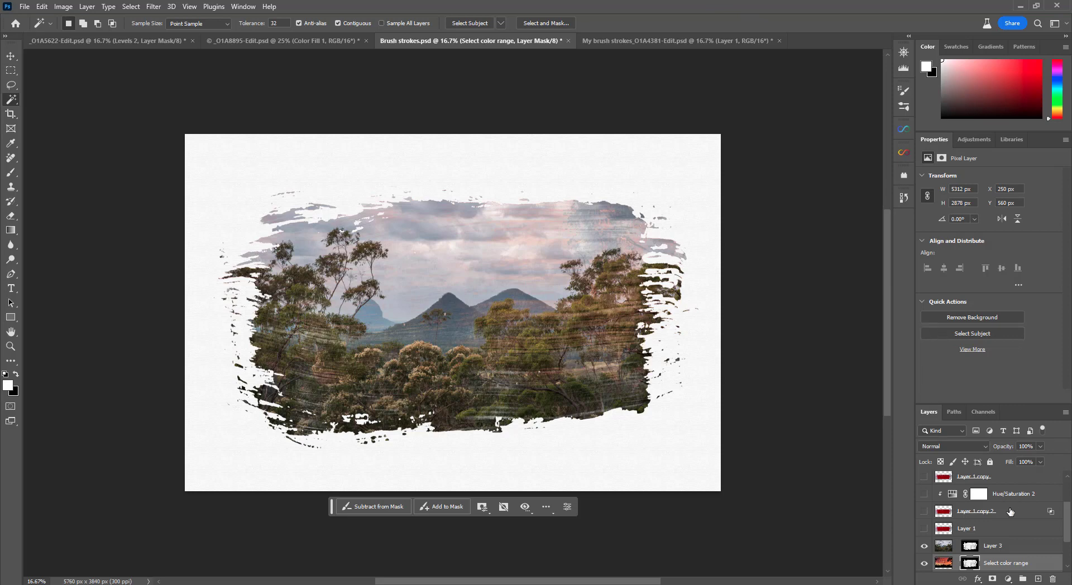
- Isolate the red paint stroke of Layer 1 in Brush strokes.psd and try narrowing it horizontally with Free Transform
alt+click(924, 530)
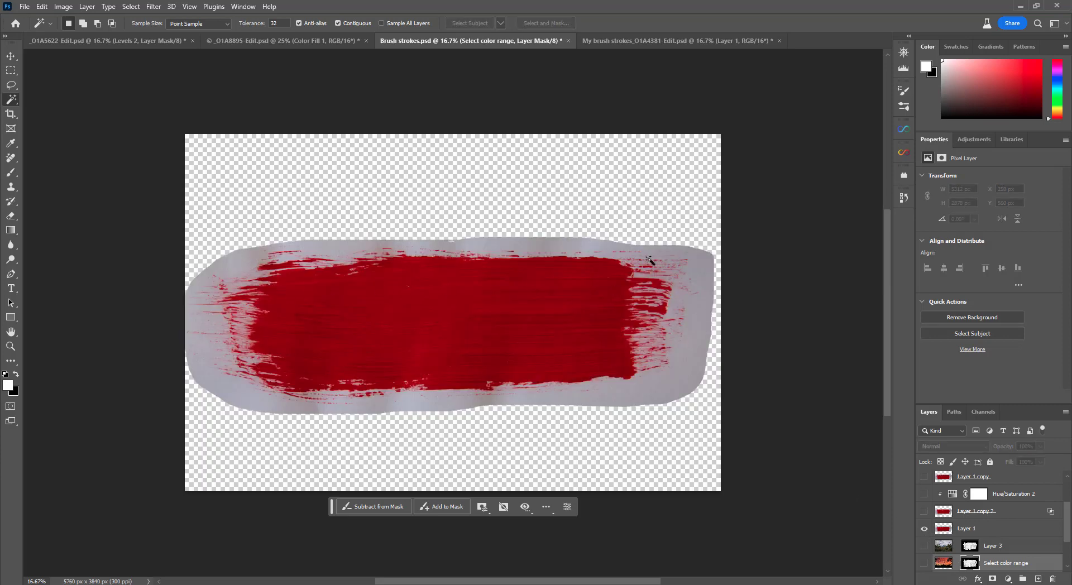
click(993, 528)
key(ctrl+t)
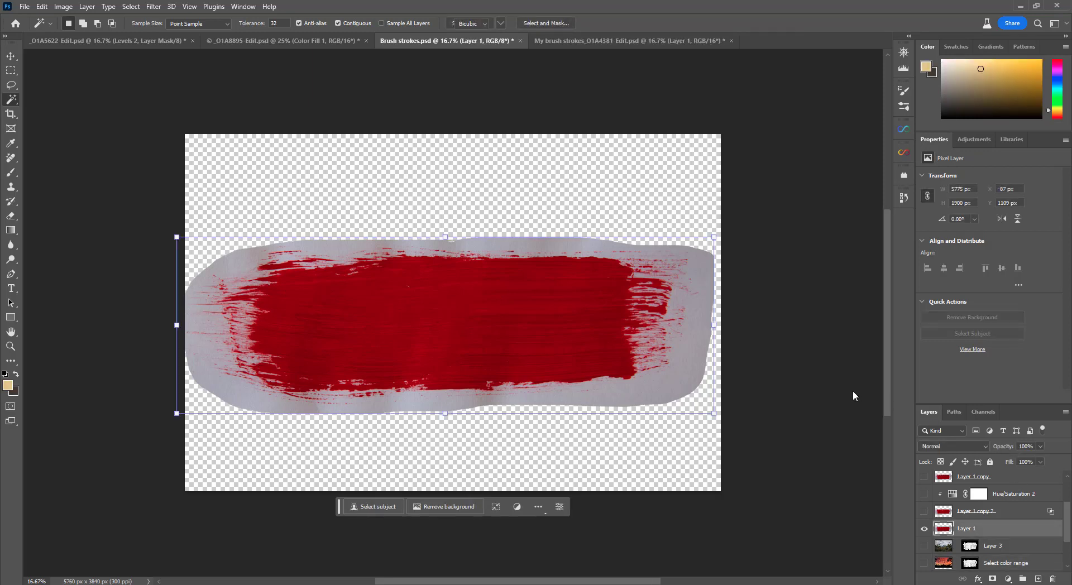
drag(715, 324, 510, 325)
click(535, 23)
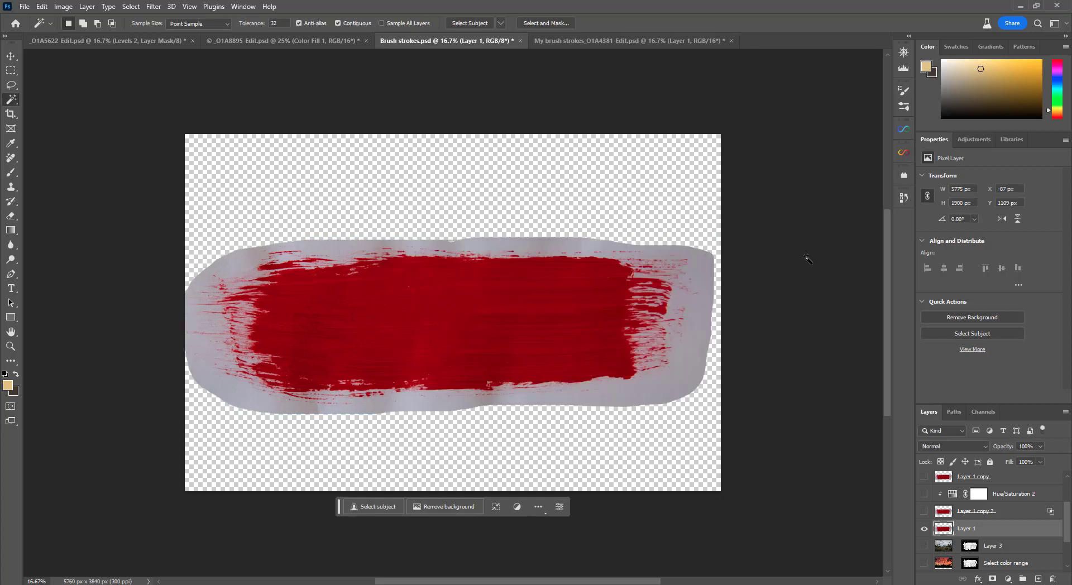
- Compare Layer 3 on the Layer 4 canvas texture and the black Color Fill 2, then blended with the Select color range layer
scroll(979, 509, down, 1)
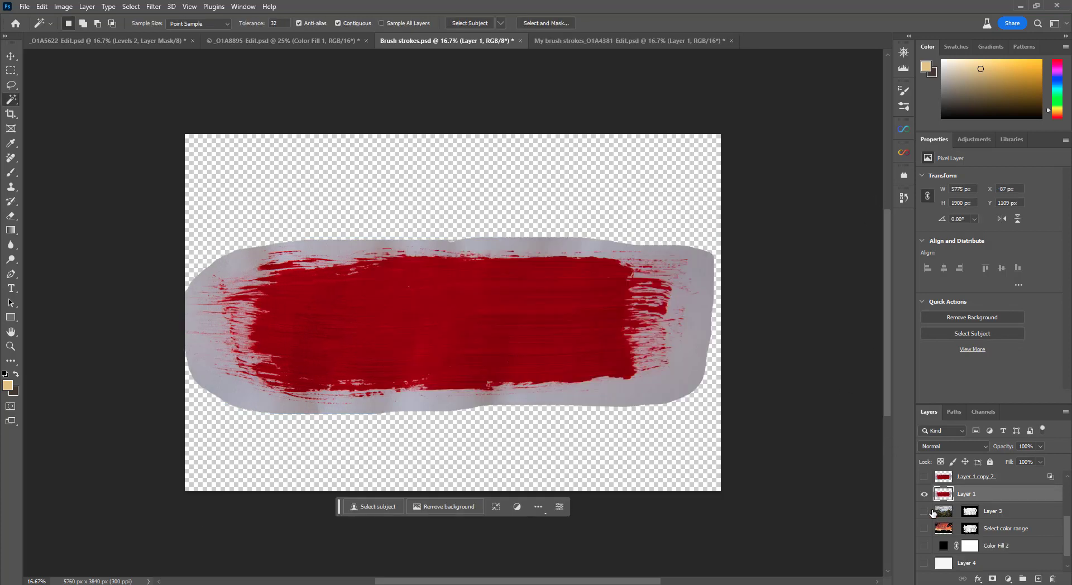
click(924, 512)
click(924, 494)
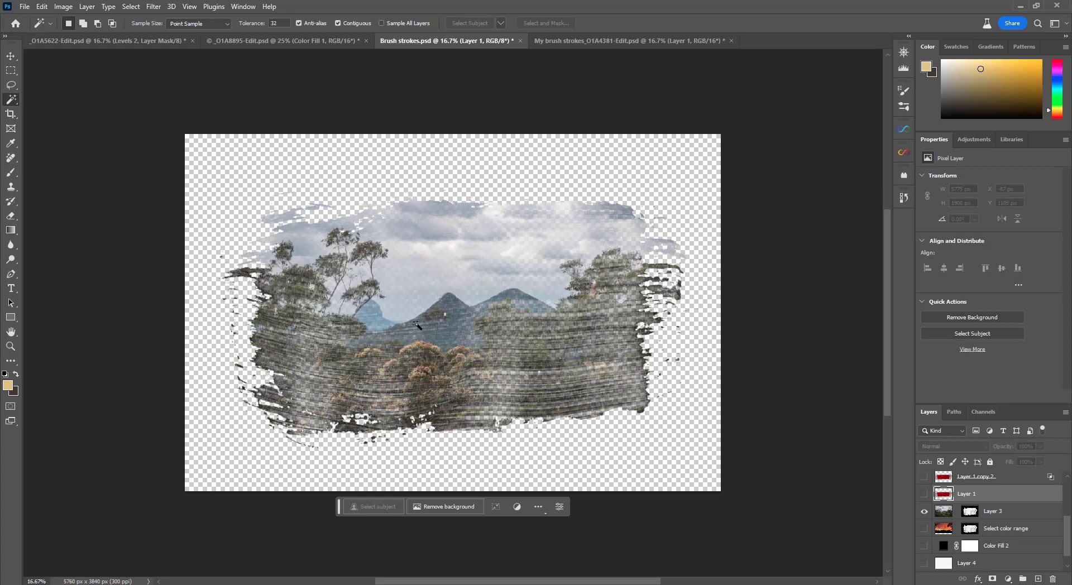
scroll(765, 370, down, 1)
click(925, 564)
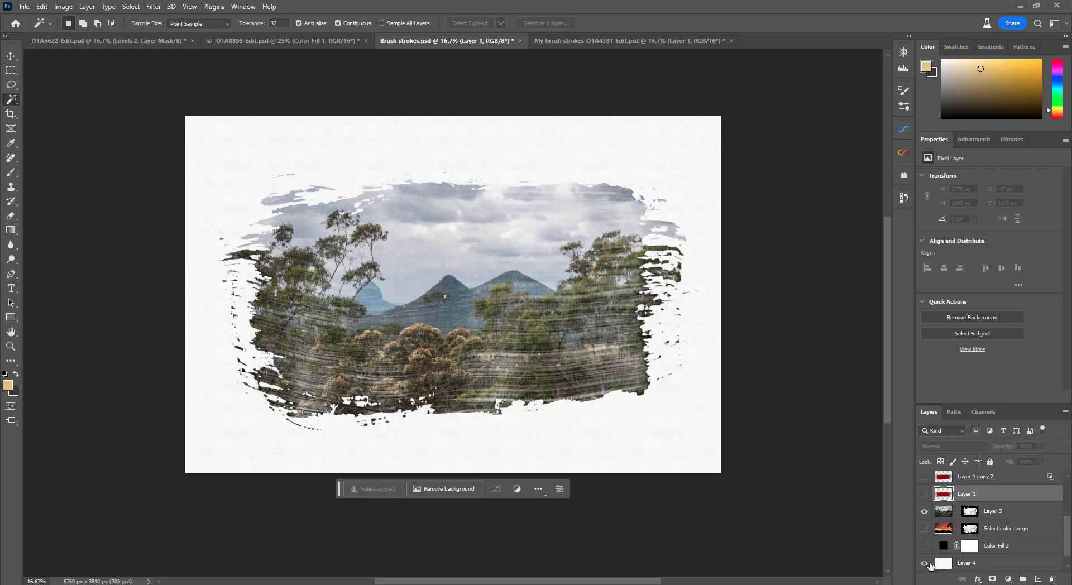
click(925, 546)
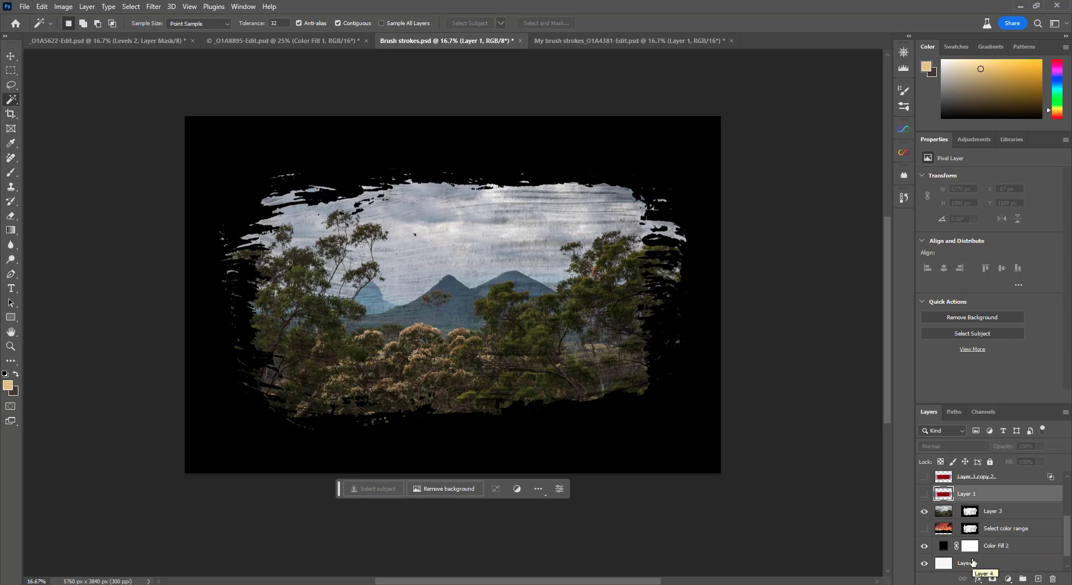
click(925, 546)
click(924, 529)
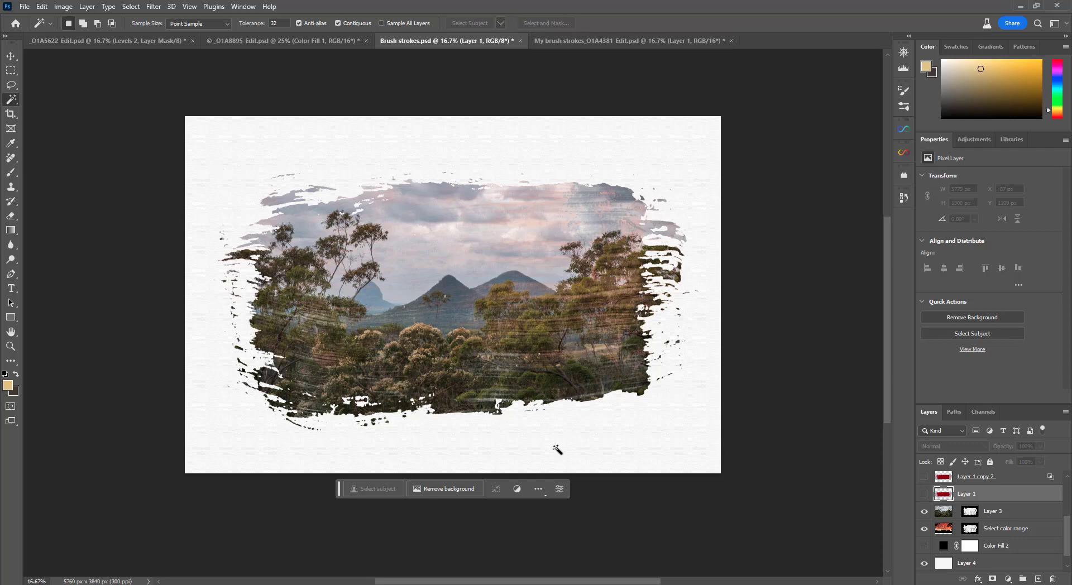
- In My brush strokes_O1A4381-Edit.psd, isolate Layer 2's lavender landscape and show it with Color Fill 1 and Levels 2
click(595, 43)
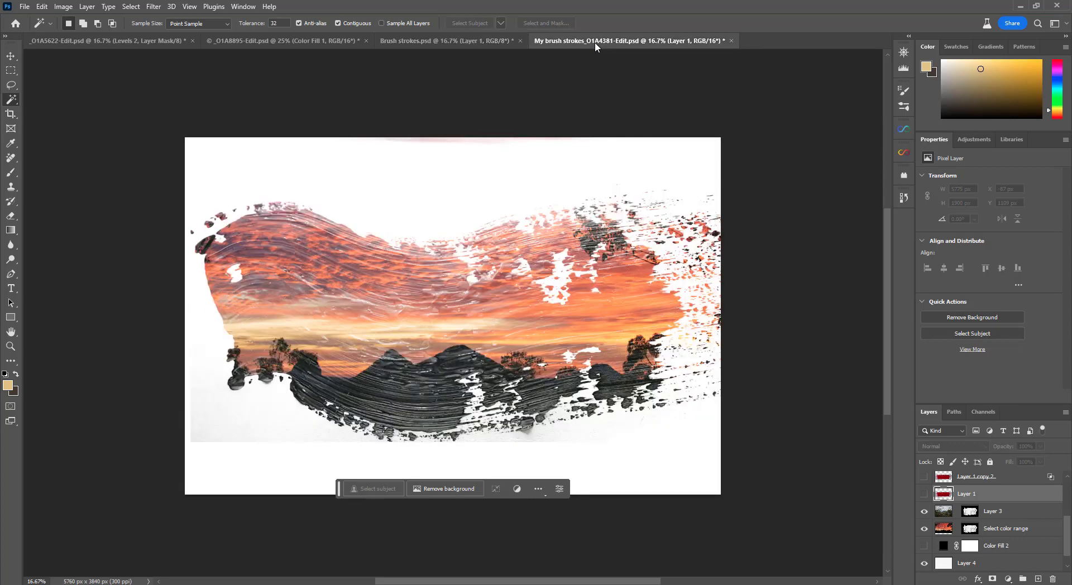
click(924, 512)
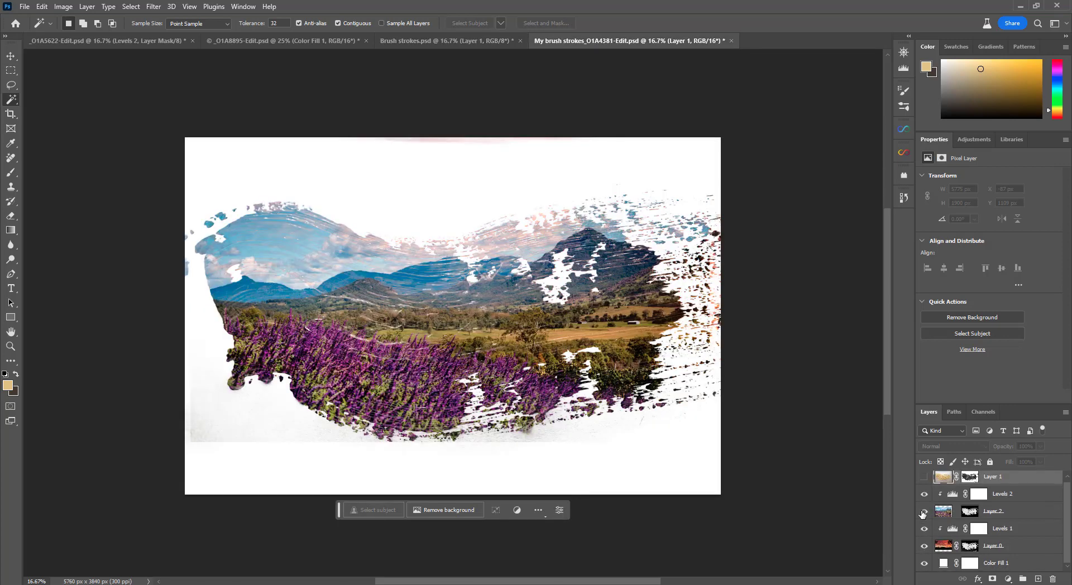
alt+click(924, 512)
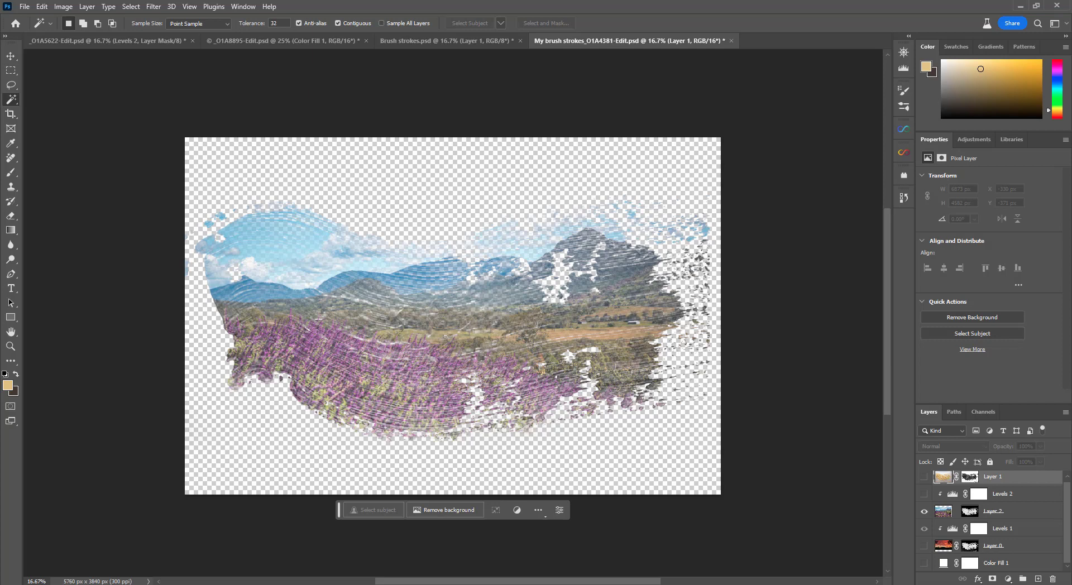
click(924, 564)
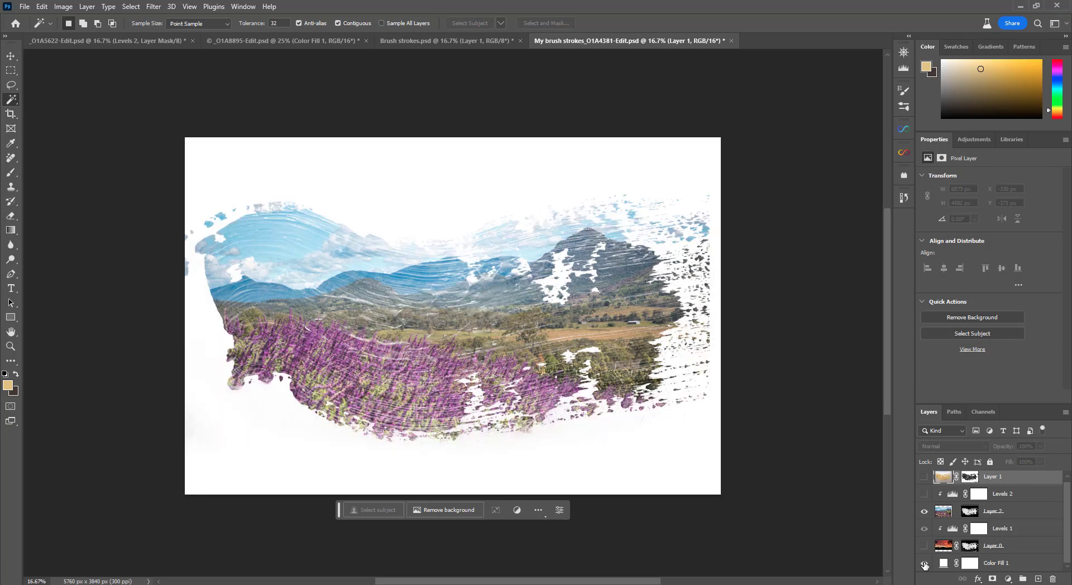
click(924, 495)
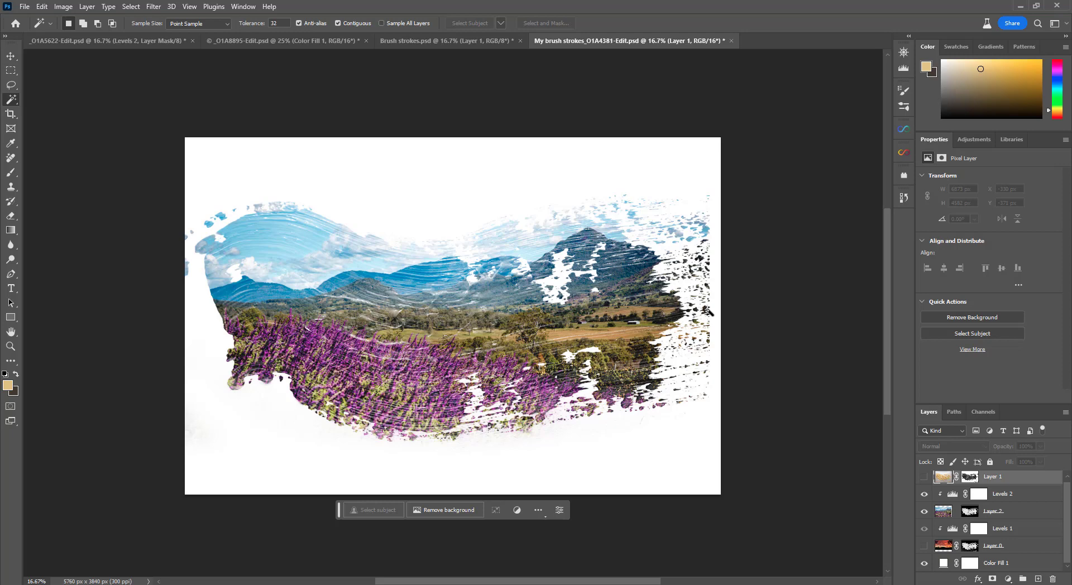
- Reposition Layer 2's photo to X 0 px, Y 468 px inside its stroke, and shift the unlinked mask slightly left and down
click(943, 511)
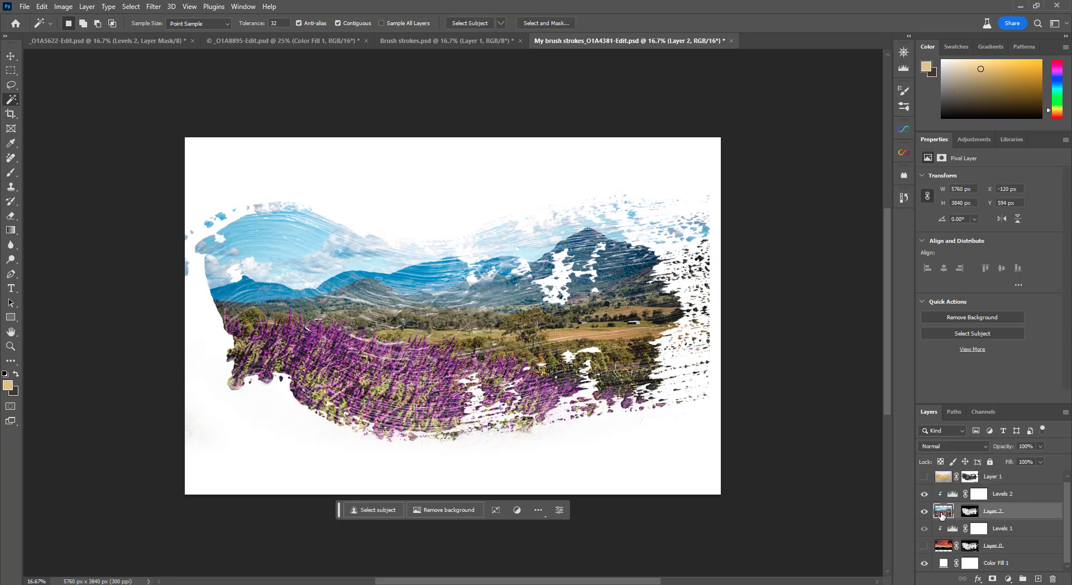
key(v)
drag(546, 300, 470, 289)
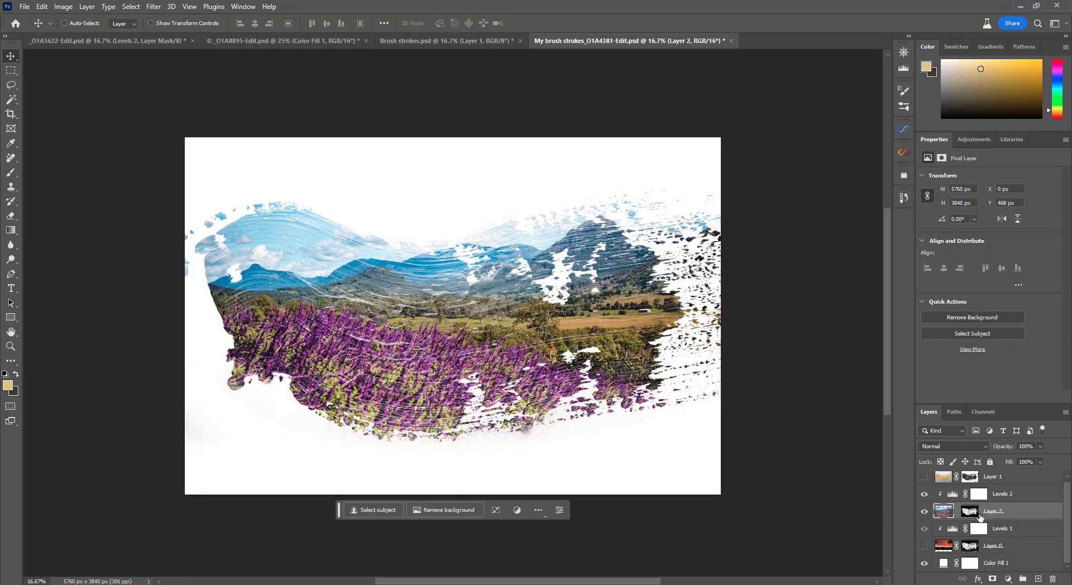
click(969, 512)
mouse_move(621, 322)
mouse_down()
mouse_move(620, 349)
mouse_move(628, 292)
mouse_move(631, 321)
mouse_up()
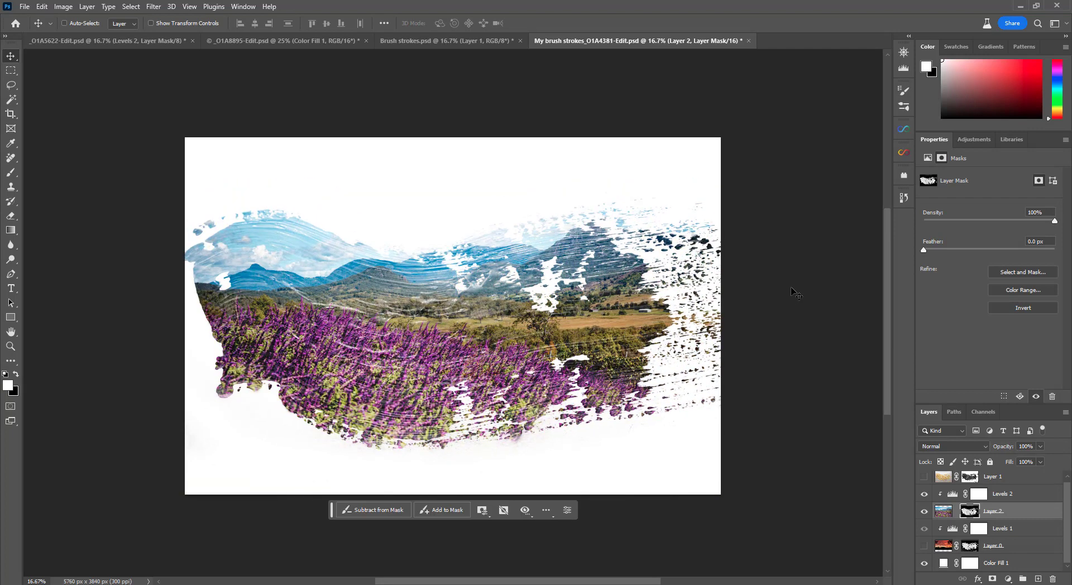
- Duplicate Layer 2, place the copy above Levels 2, and browse its blend modes while keeping Normal
click(1027, 518)
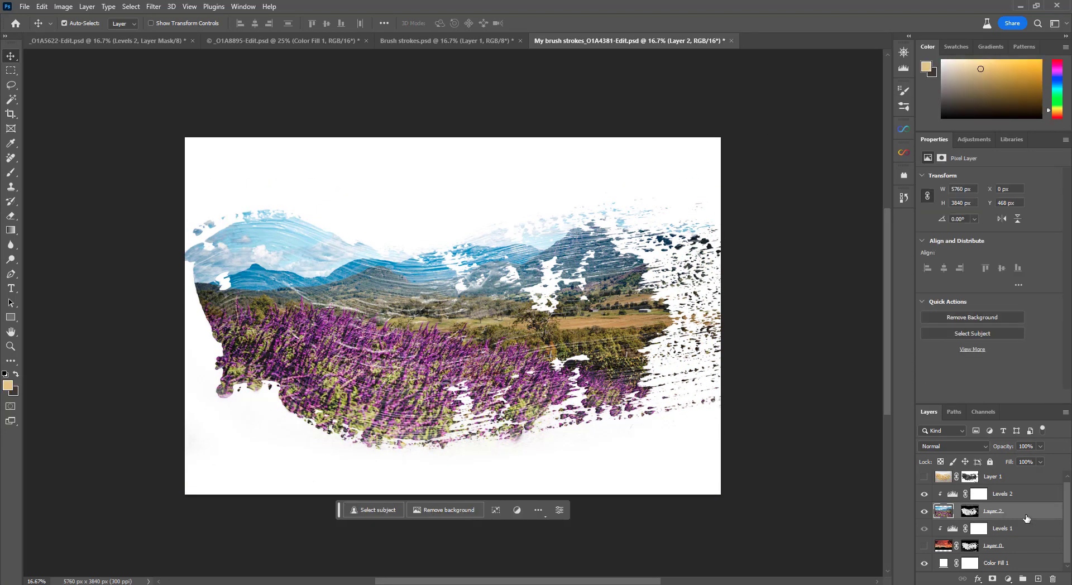
key(ctrl+j)
key(ctrl+bracketright)
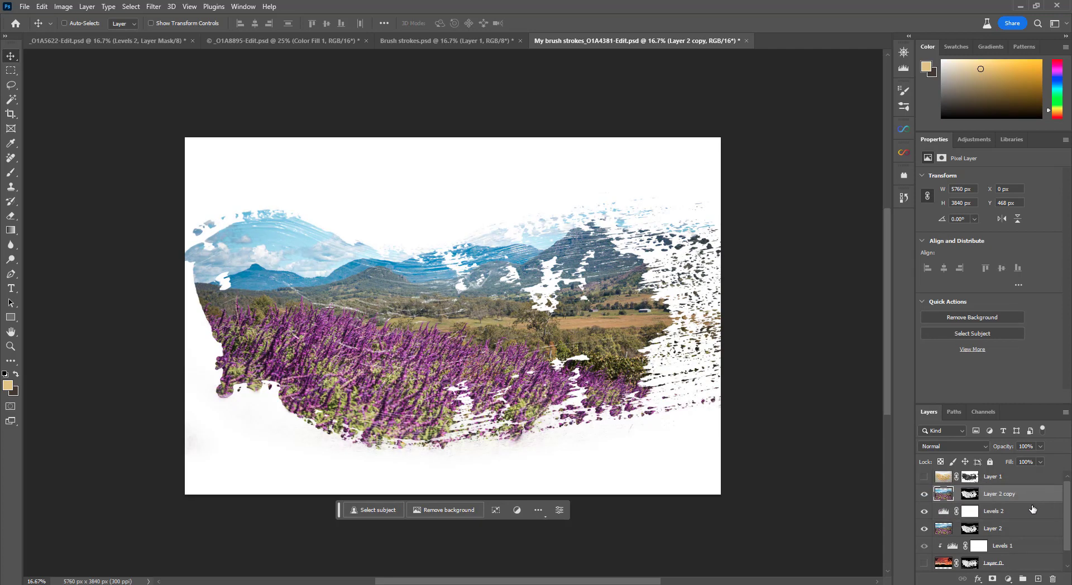
click(961, 444)
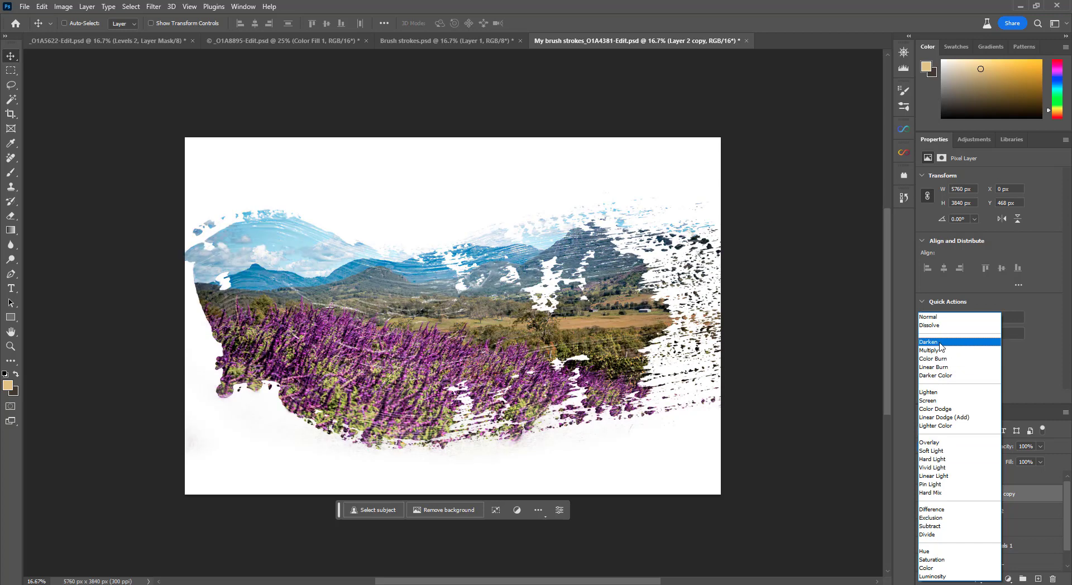
click(898, 351)
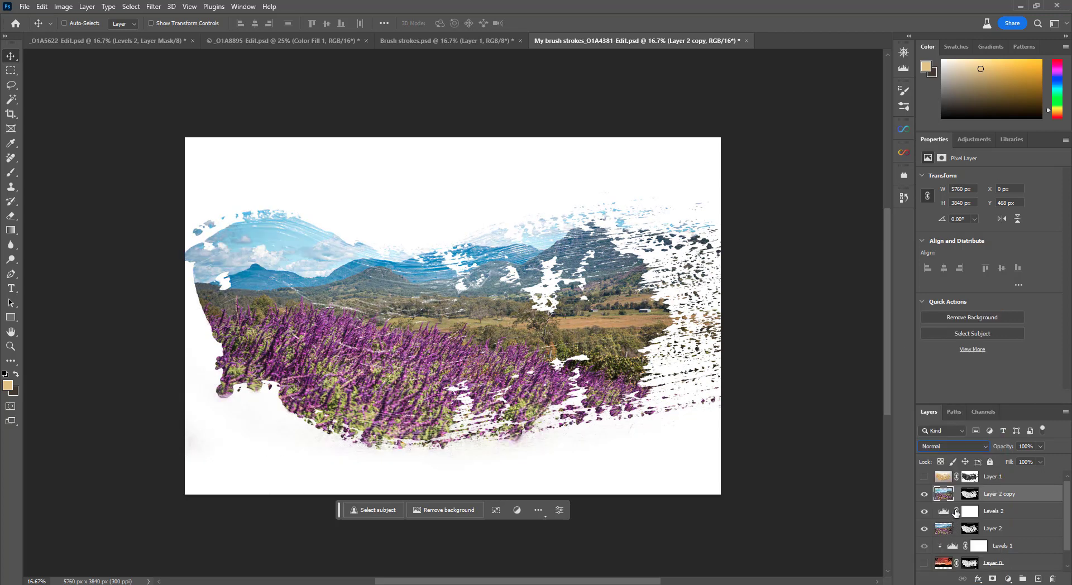